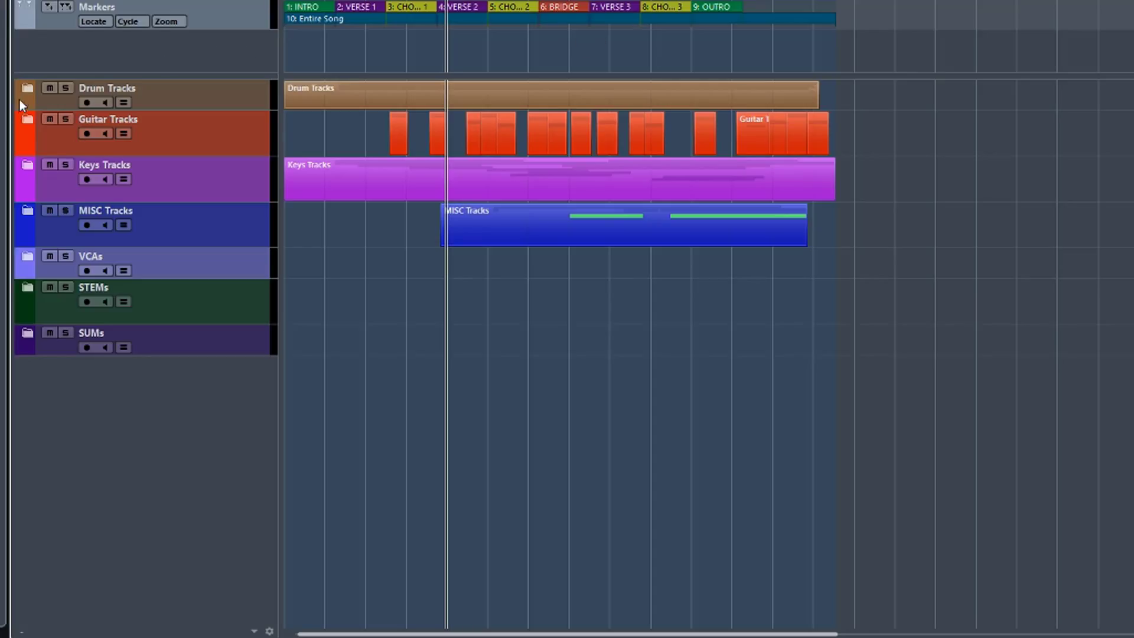
Step: Solo and enlarge the Kick 1 Drum track inside the expanded Drum Tracks folder, and show its channel fader beside the track list
left_click(23, 88)
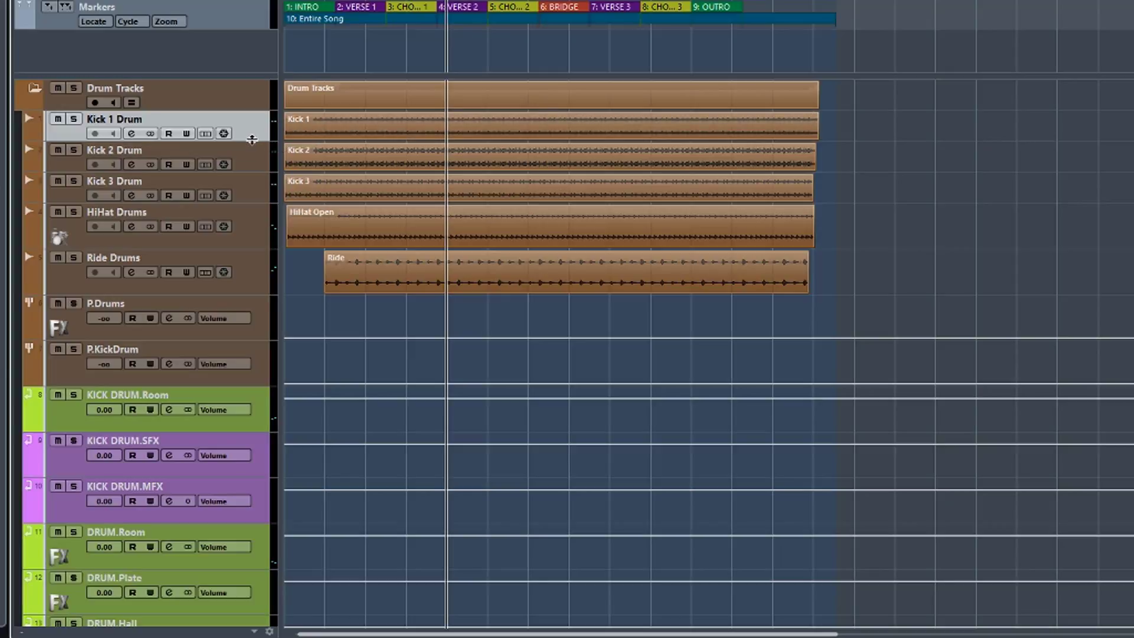
left_click_drag(250, 141, 250, 255)
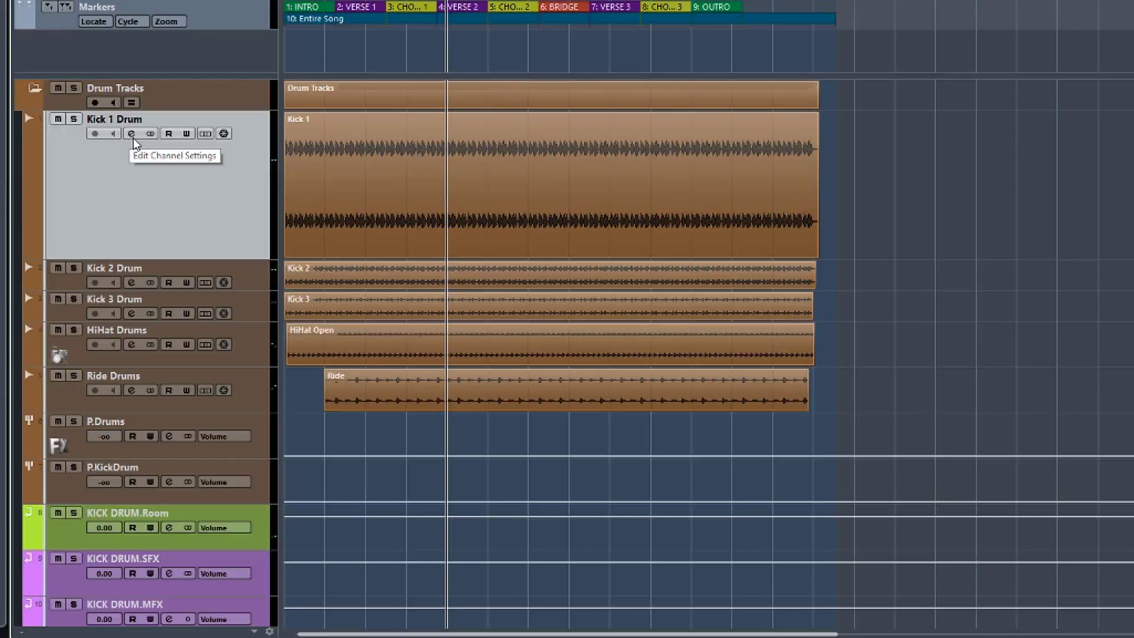
left_click(74, 120)
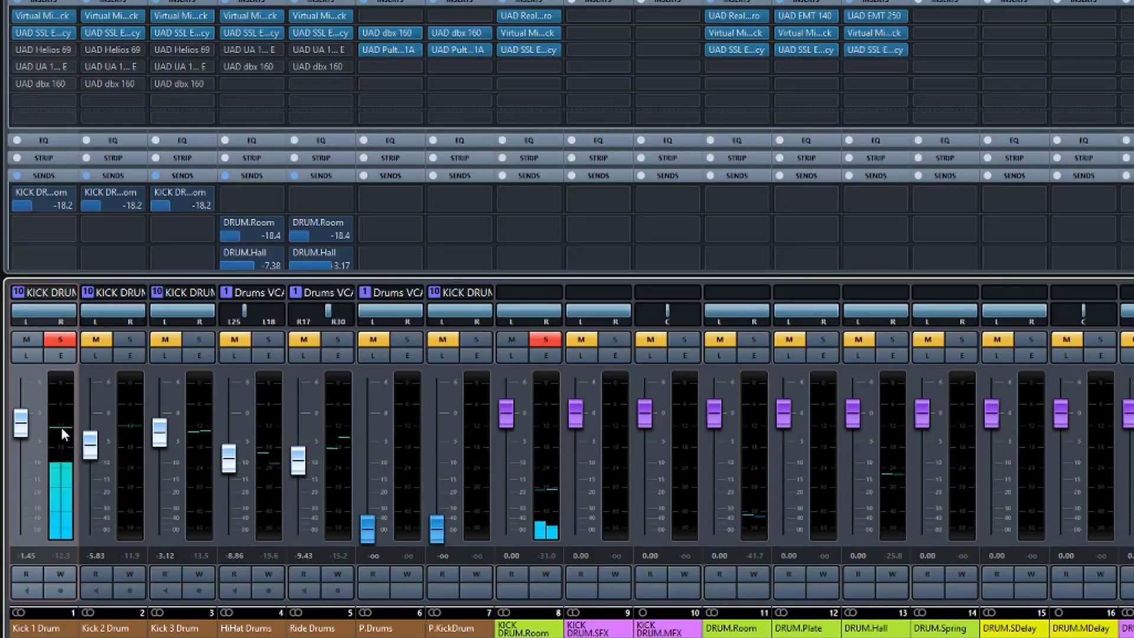
key("F3")
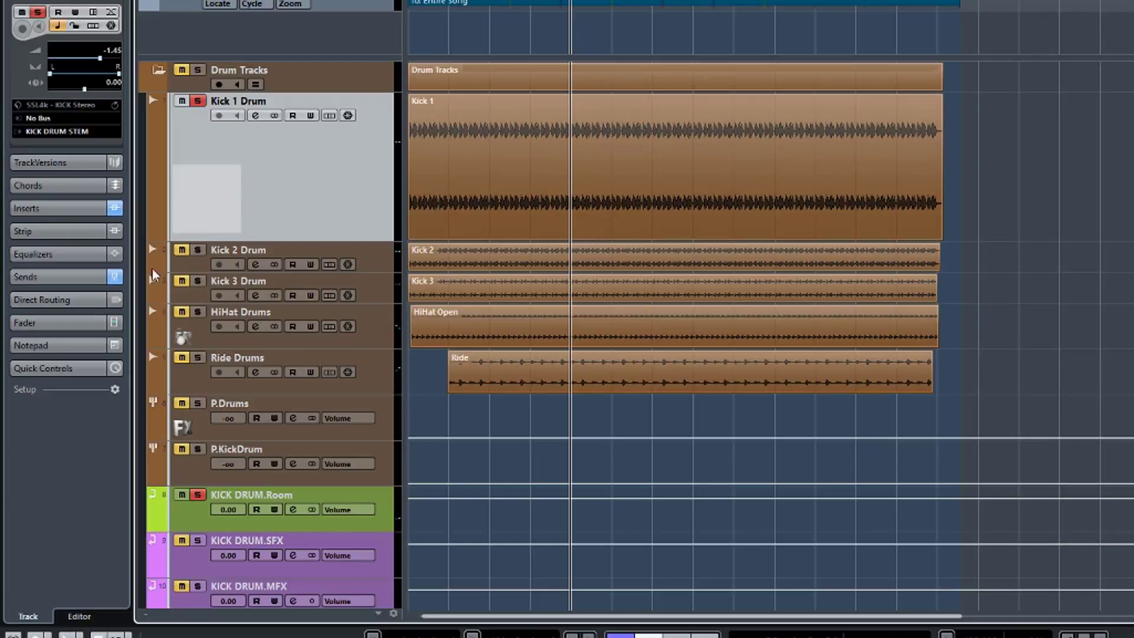
left_click(76, 322)
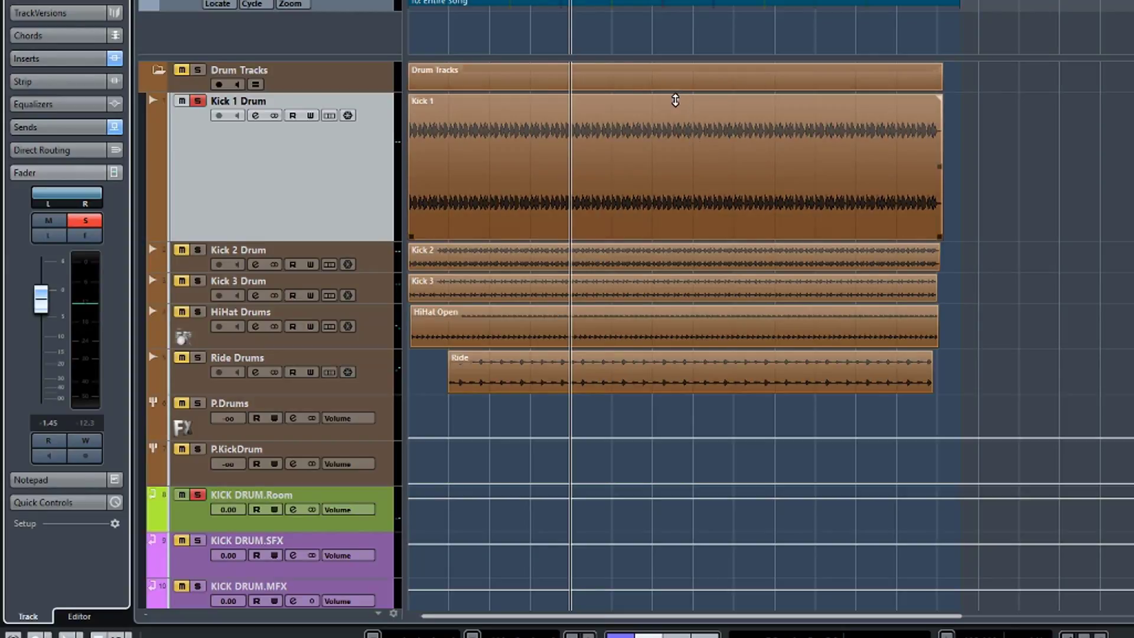
Step: Lower the Kick 1 event's volume in two stages during playback of the soloed kick
left_click_drag(675, 99, 677, 134)
key("space")
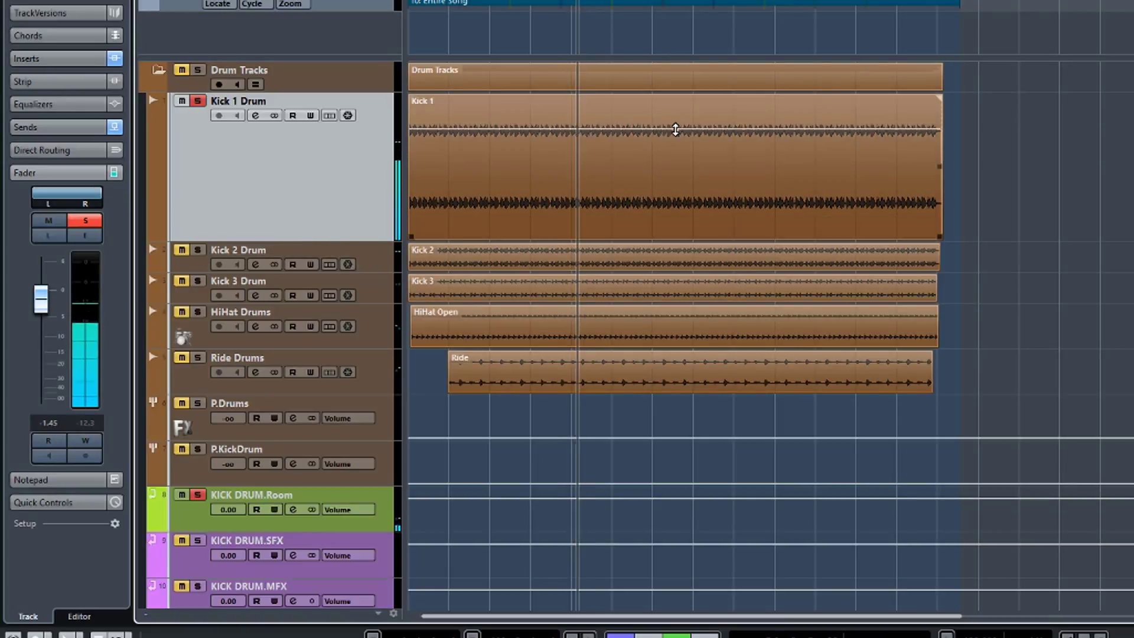
left_click_drag(676, 129, 670, 179)
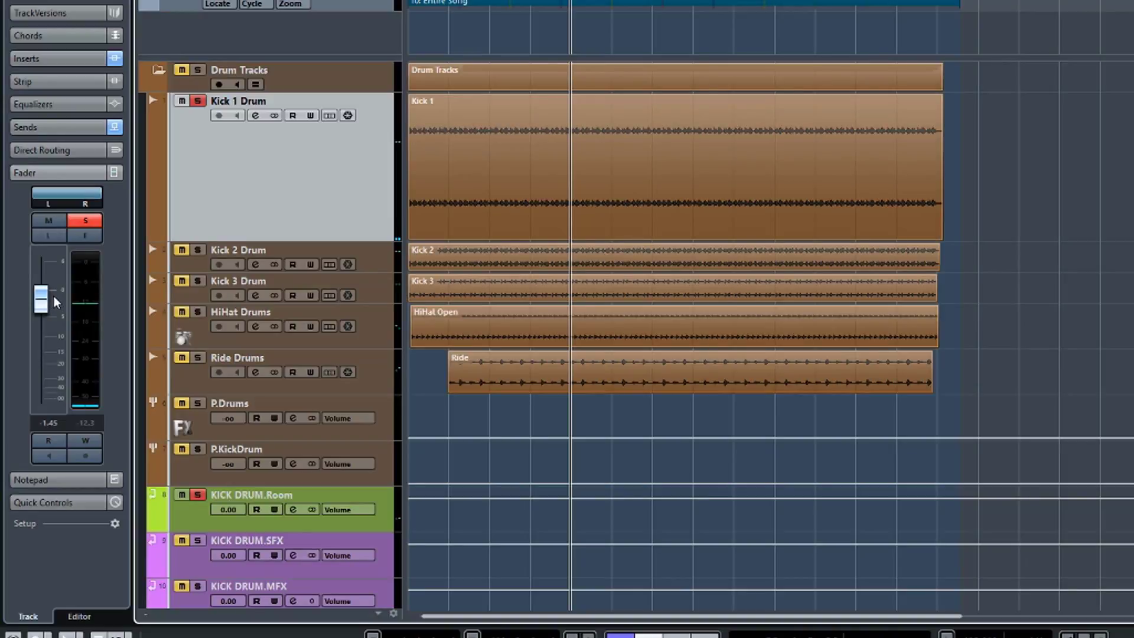
mouse_move(604, 184)
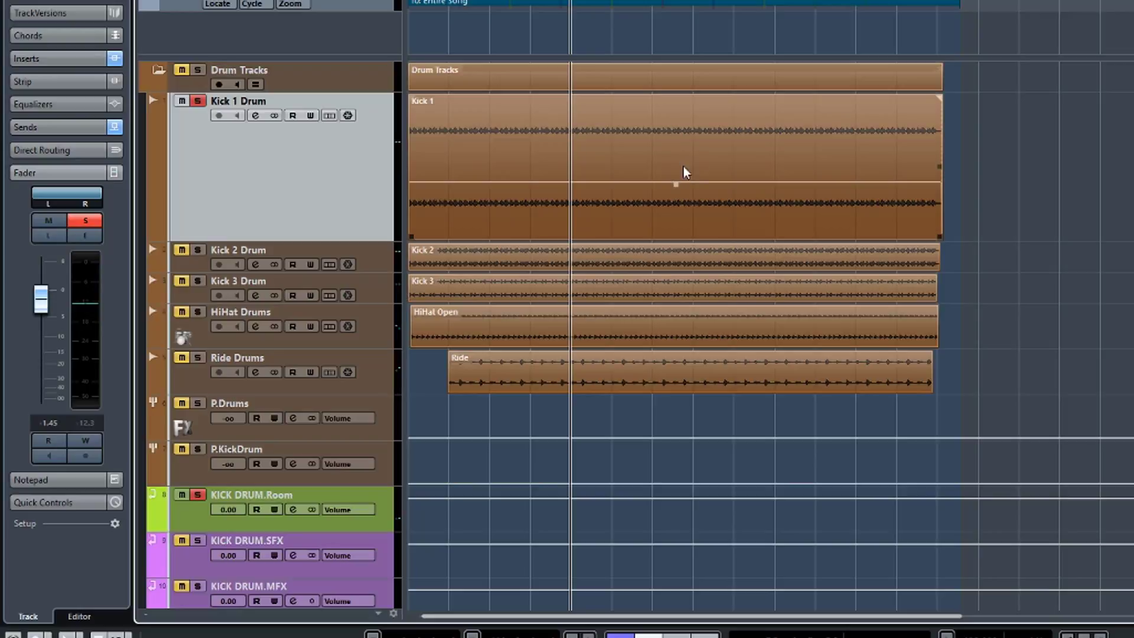
Step: Raise the Kick 1 event's volume well above its original level and play the soloed kick
left_click_drag(676, 182, 682, 0)
key("space")
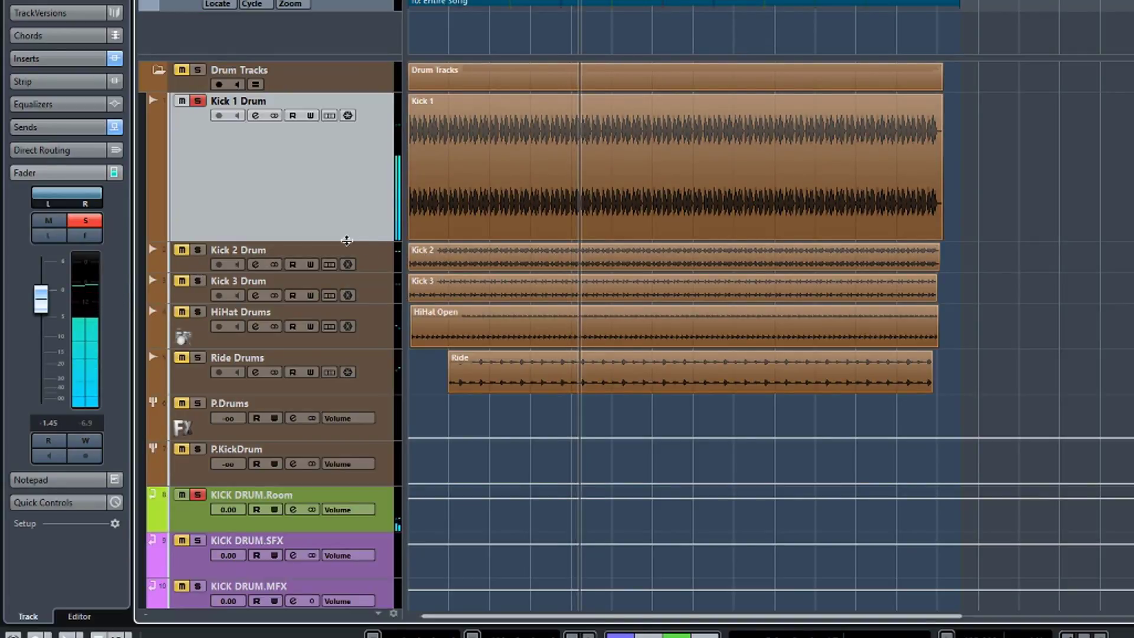
key("space")
Step: Reset the Kick 1 Drum channel fader to 0.00 and play the soloed kick to check its level
left_click(45, 302, "ctrl")
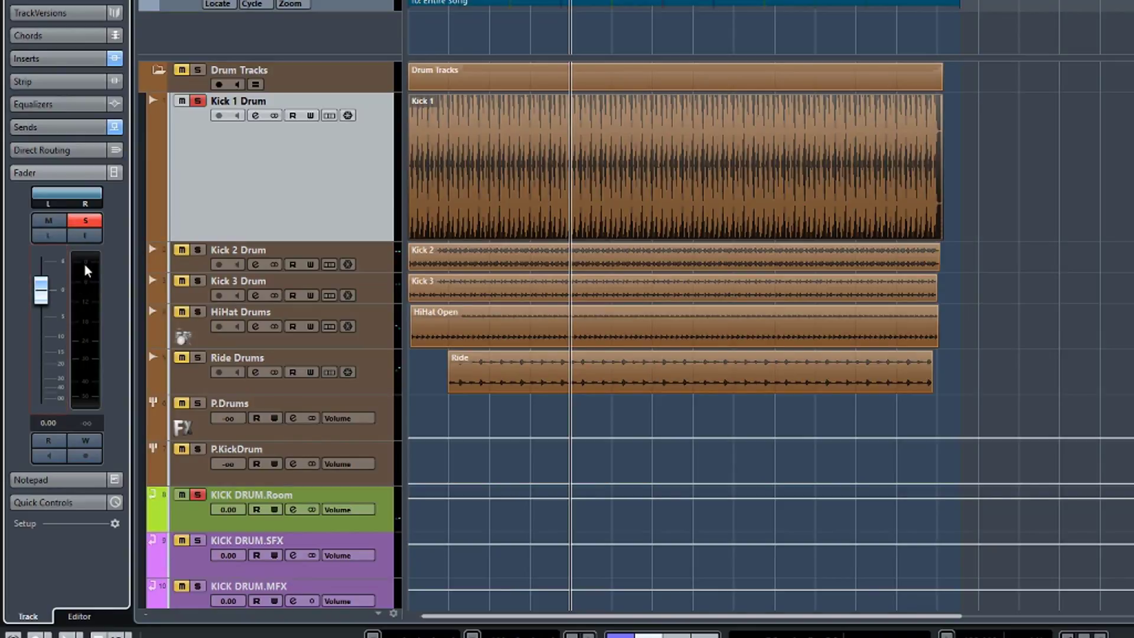
key("space")
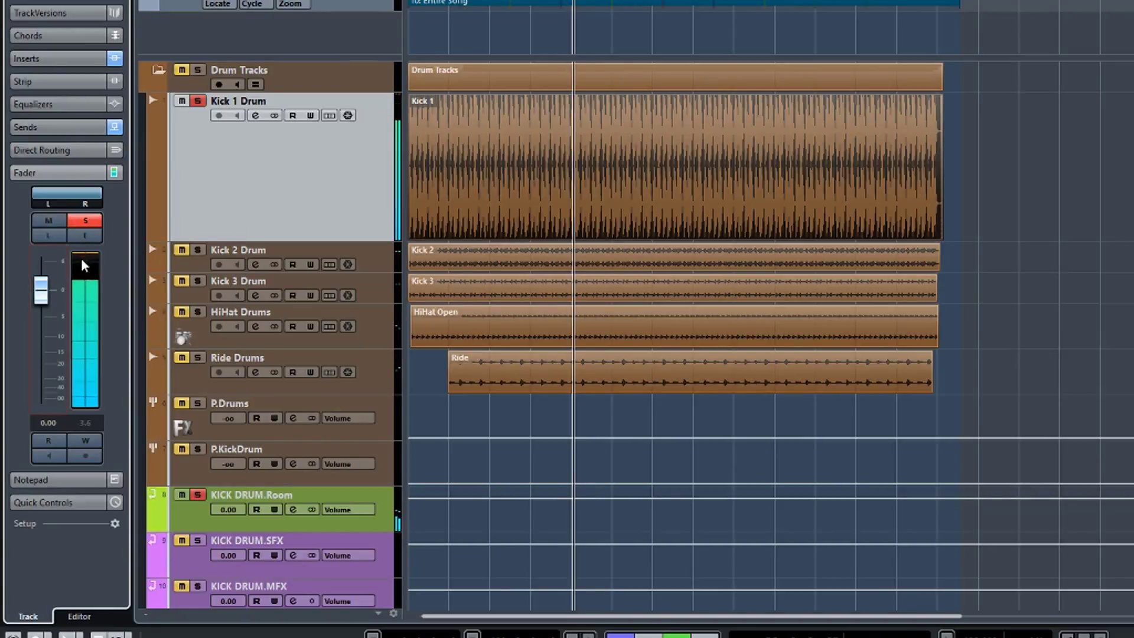
key("space")
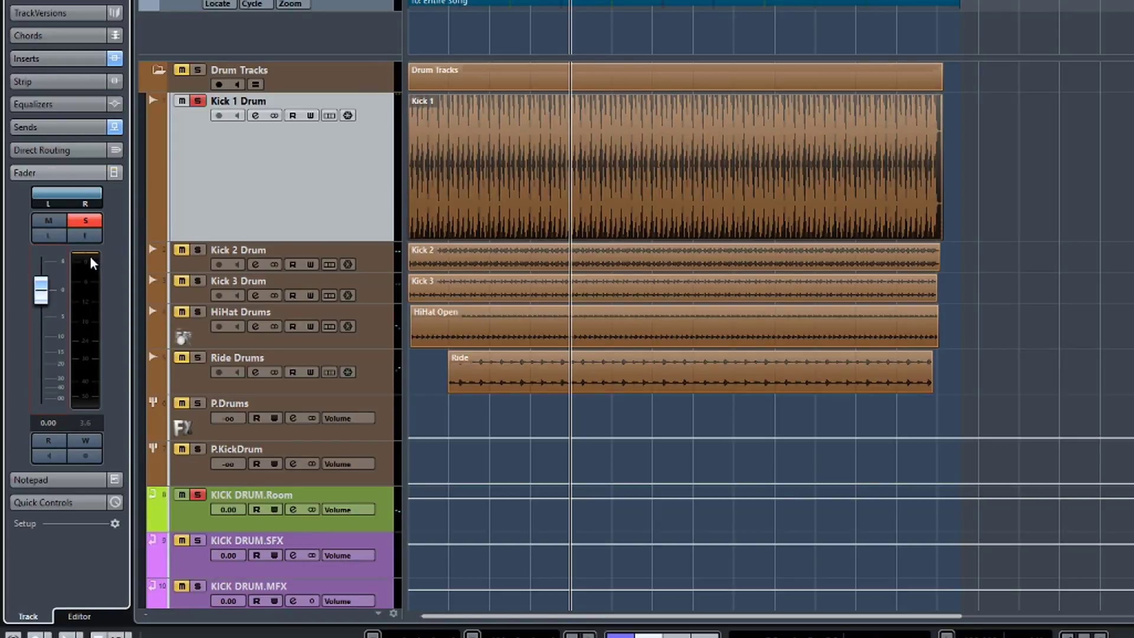
Step: Lower the Kick 1 event's volume in stages, checking the channel meter during playback
left_click_drag(673, 100, 674, 565)
key("space")
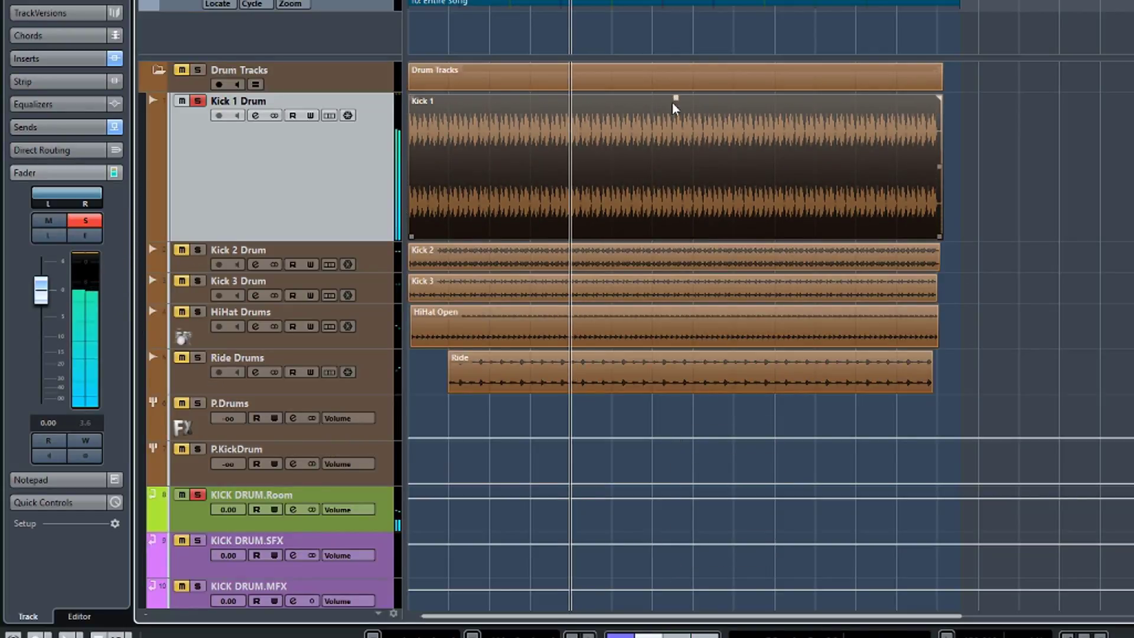
left_click_drag(675, 99, 683, 246)
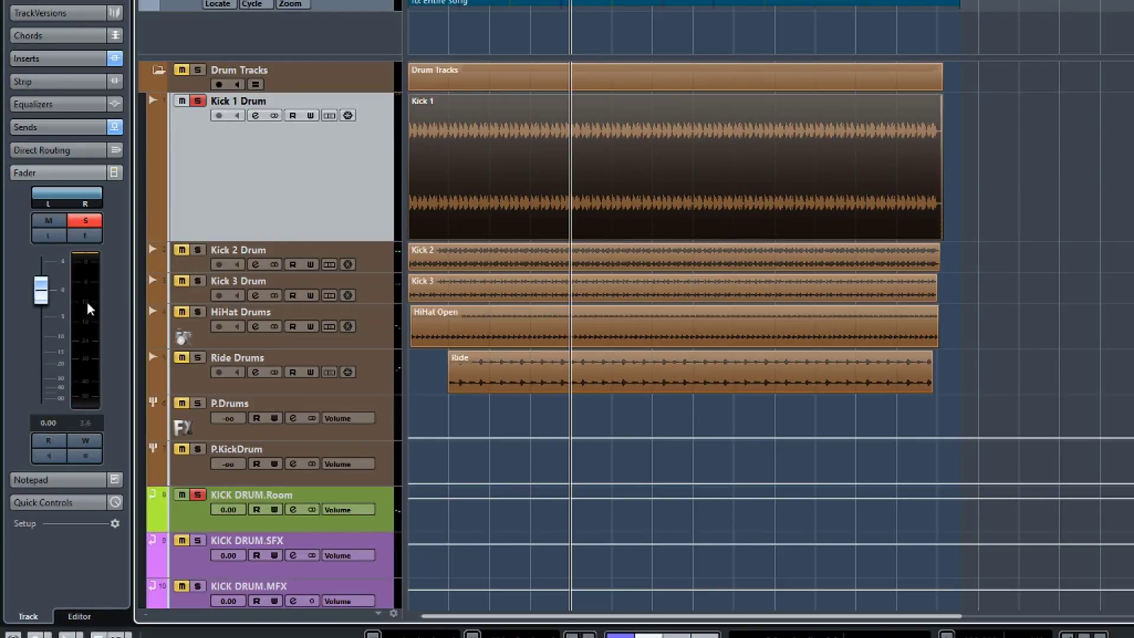
key("space")
left_click(423, 168)
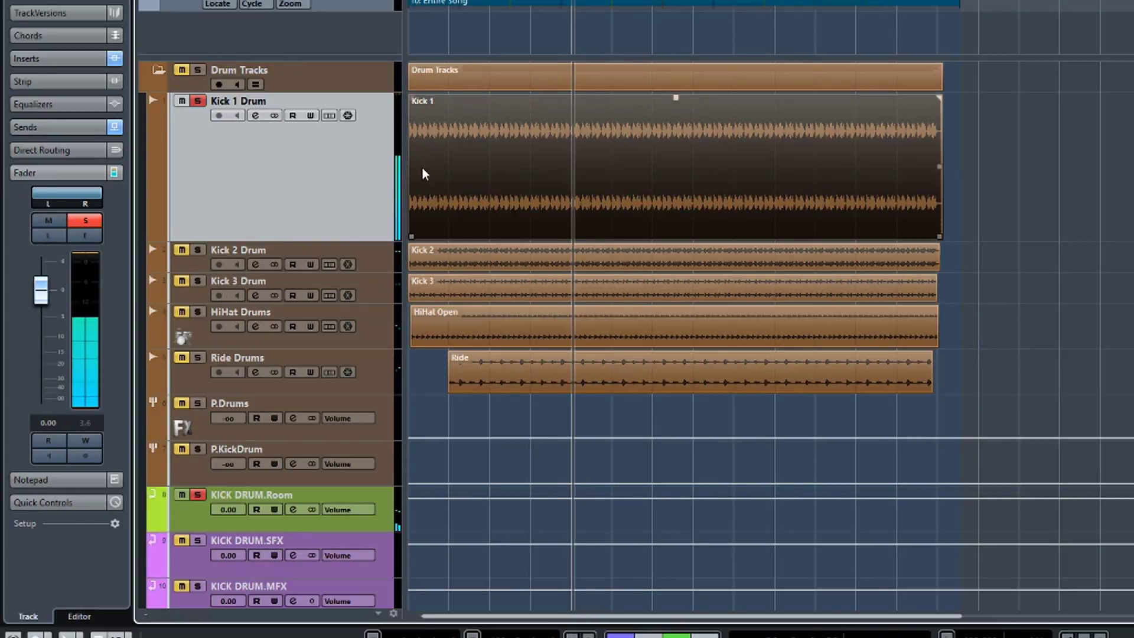
left_click_drag(675, 98, 676, 101)
key("space")
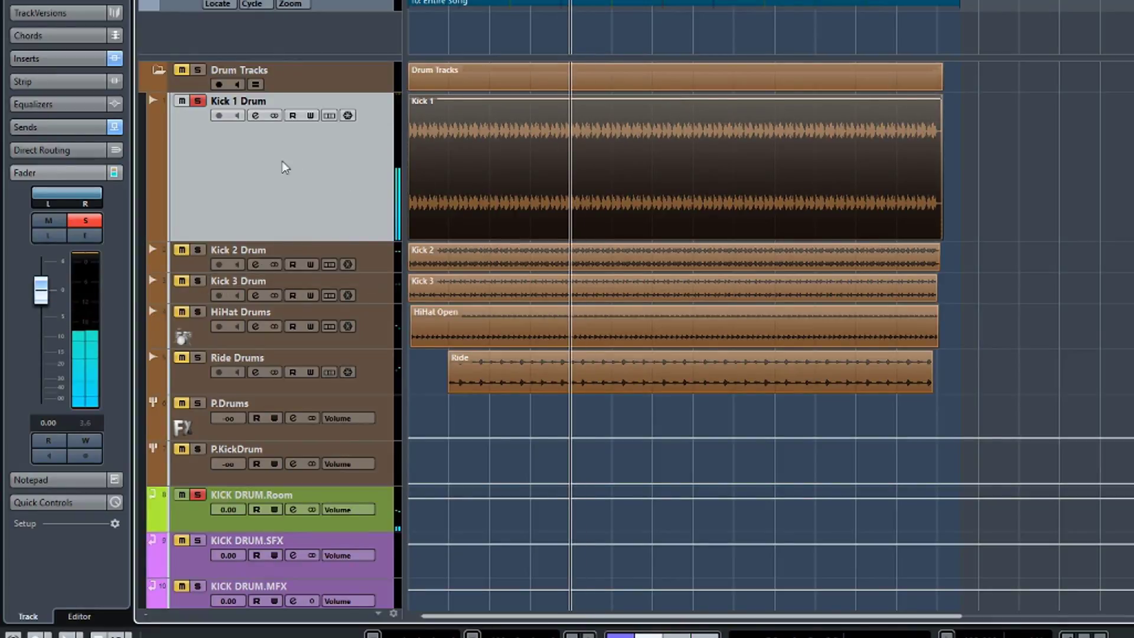
Step: Open the Virtual Mix Rack insert from the Kick 1 Drum channel settings and place its window clear of the channel fader
left_click(254, 116)
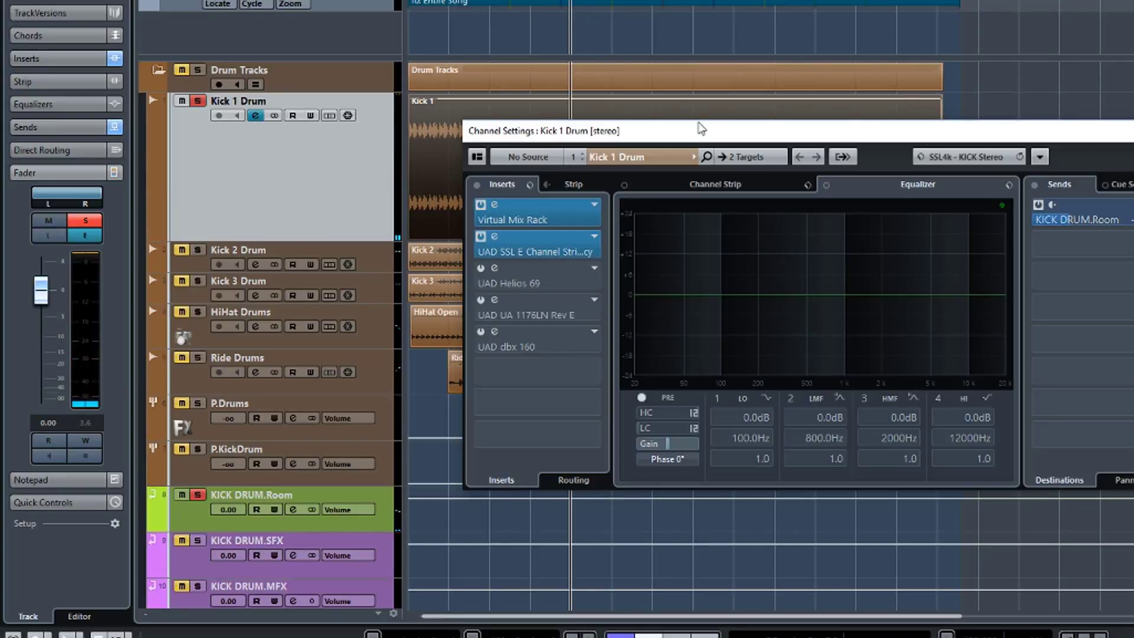
left_click_drag(699, 136, 714, 140)
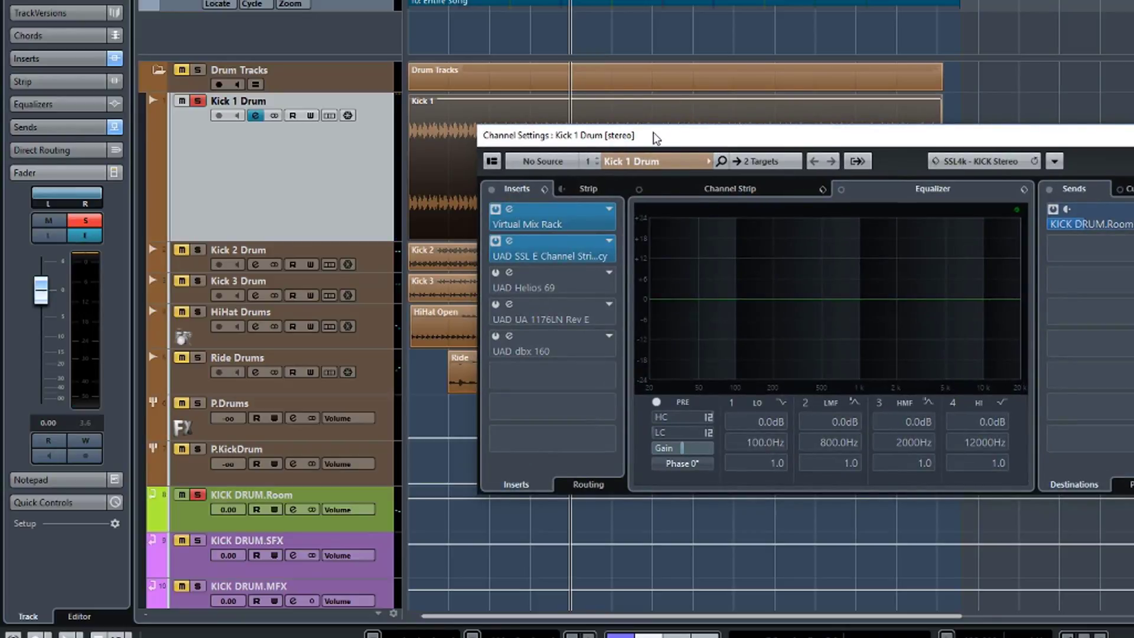
double_click(557, 219)
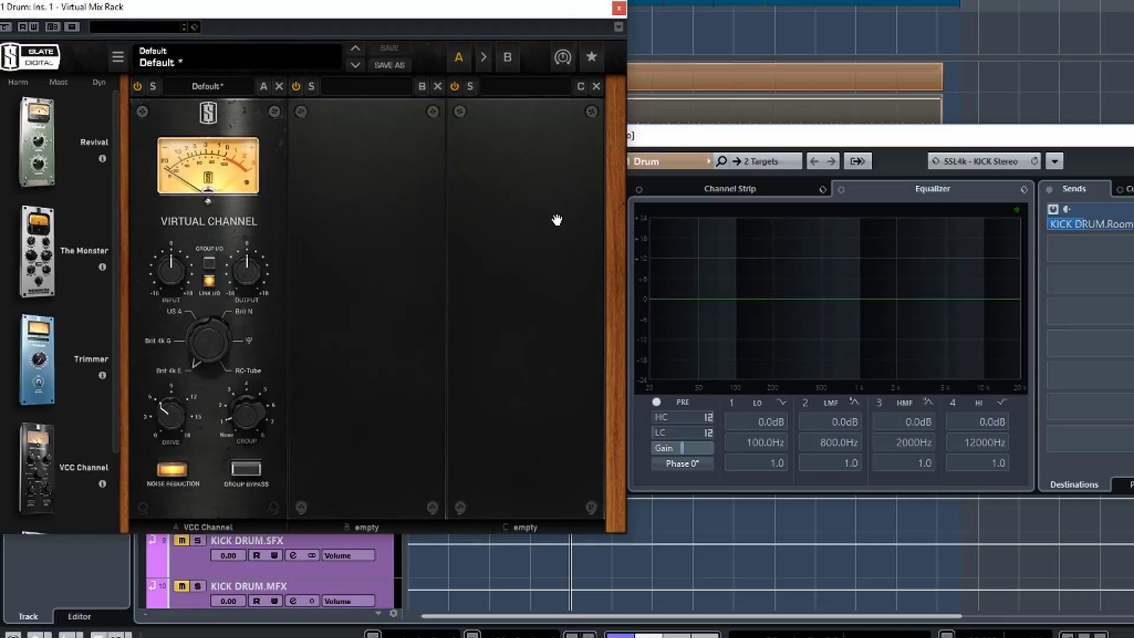
left_click_drag(288, 25, 880, 34)
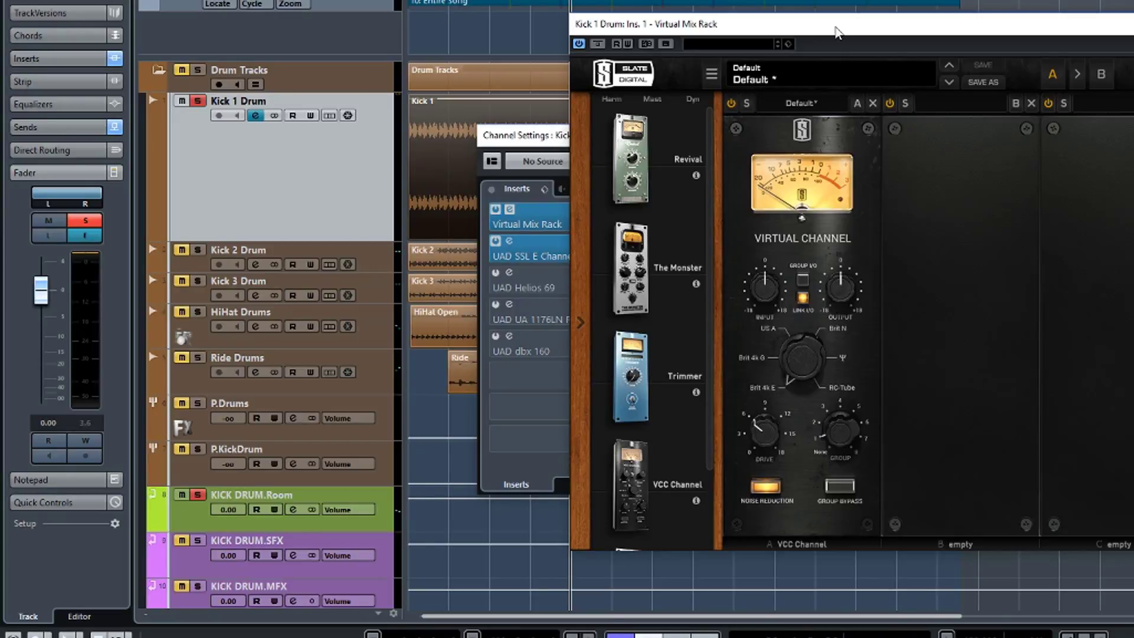
left_click_drag(836, 27, 806, 32)
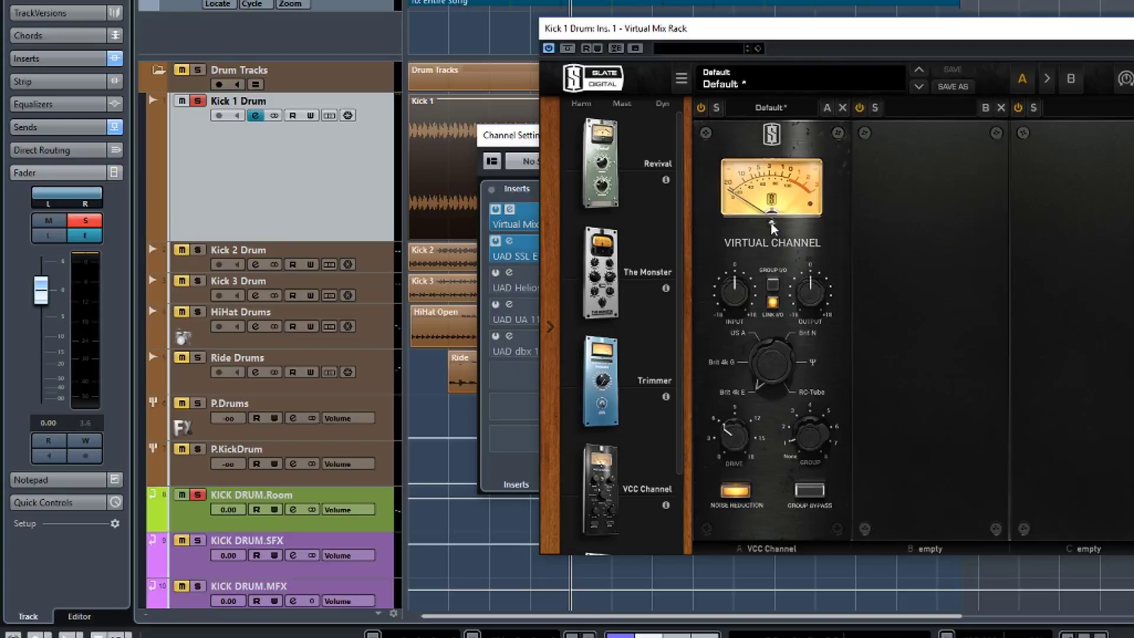
mouse_move(772, 228)
Step: Raise the Kick 1 event's volume with the Virtual Mix Rack meter in view, and close the plug-in and channel settings windows
left_click_drag(589, 32, 598, 130)
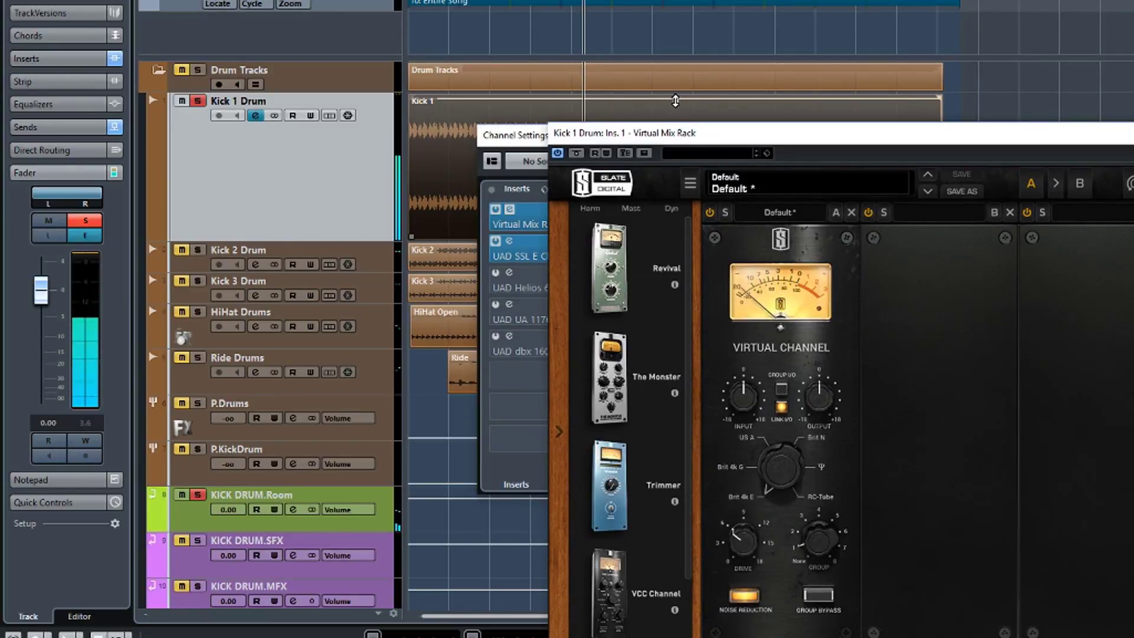
left_click_drag(676, 97, 684, 2)
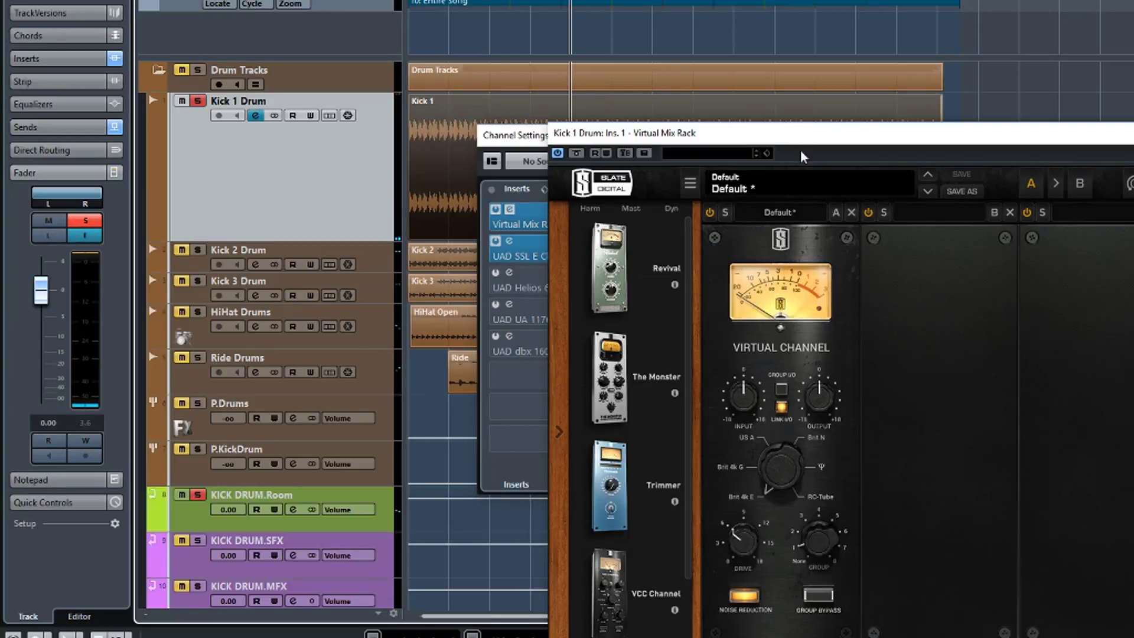
left_click_drag(803, 136, 762, 37)
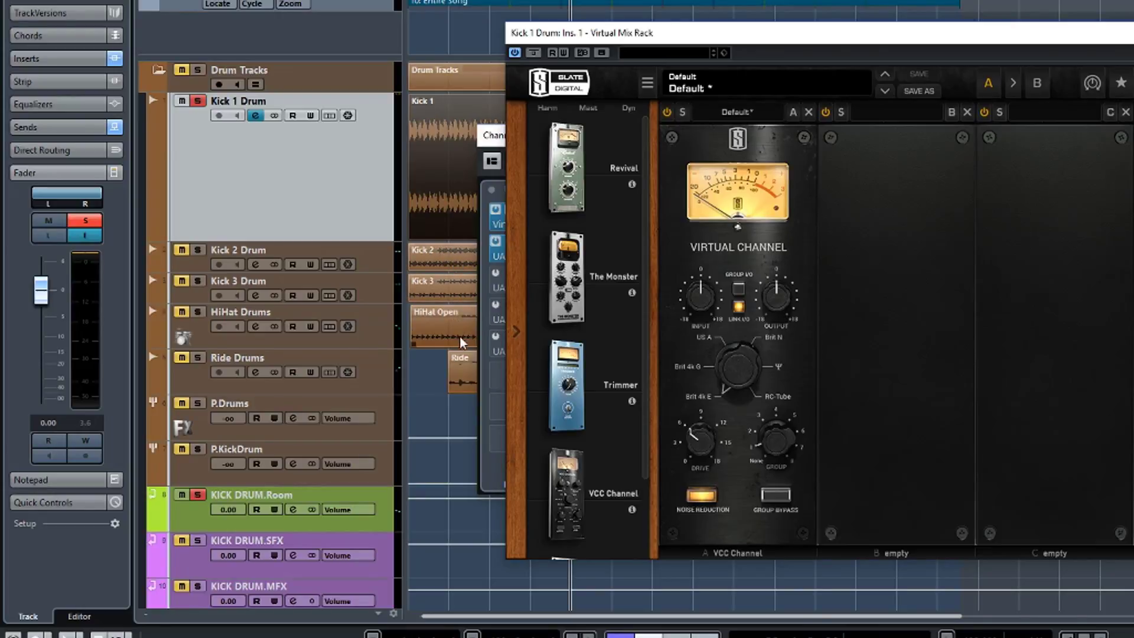
left_click(1133, 33)
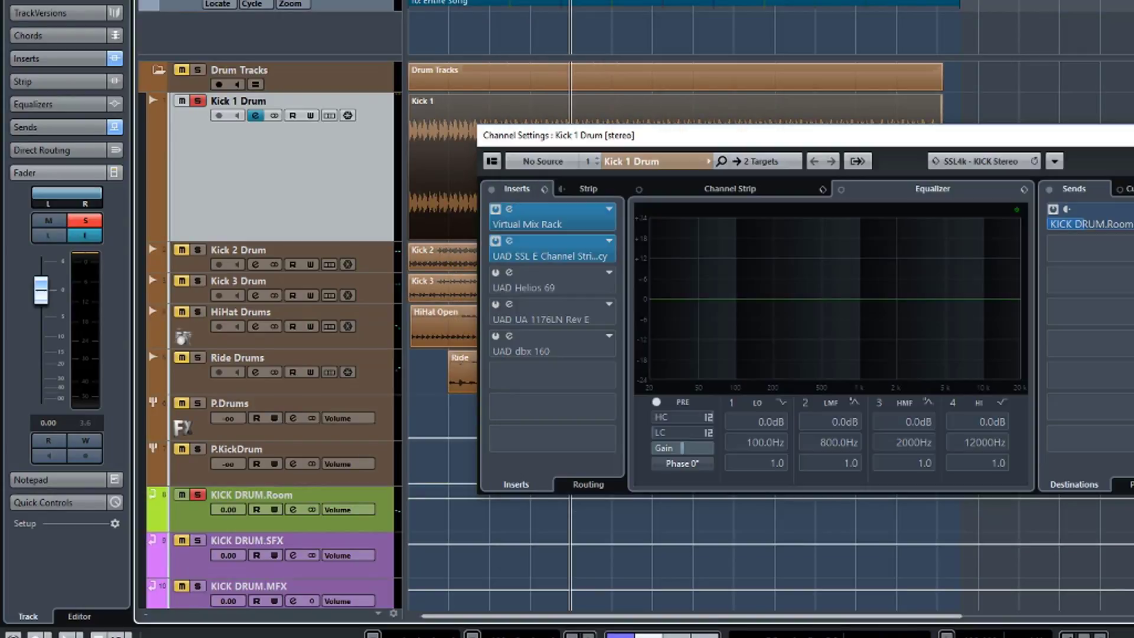
left_click(1133, 135)
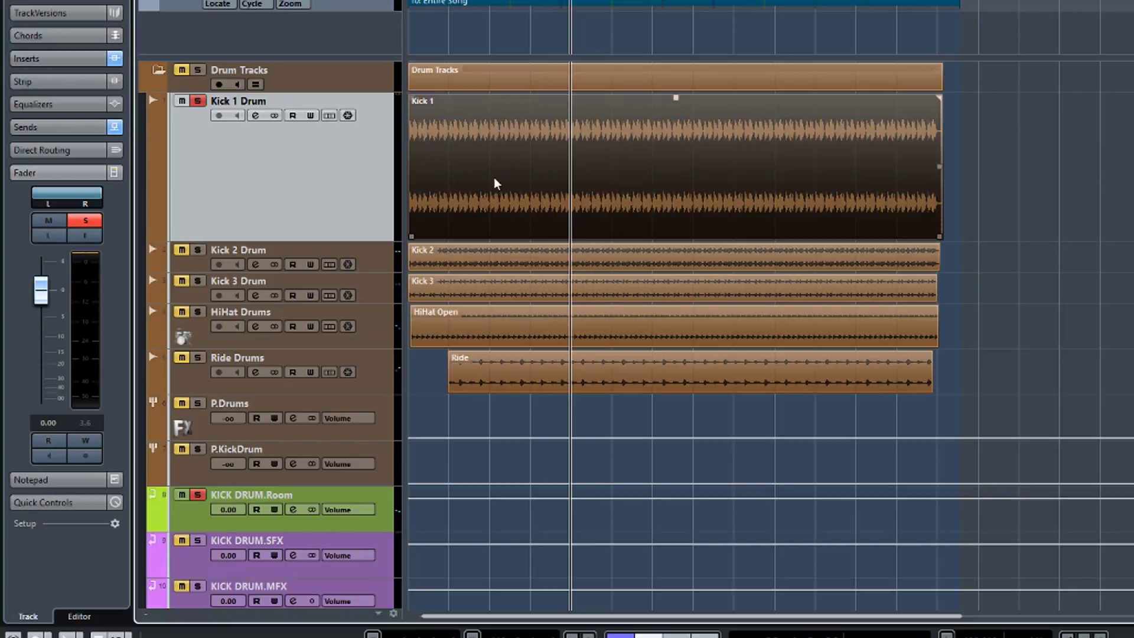
Step: Unsolo and shrink the Kick 1 Drum track, and collapse the Drum Tracks folder into a slightly taller row
left_click_drag(306, 241, 302, 152)
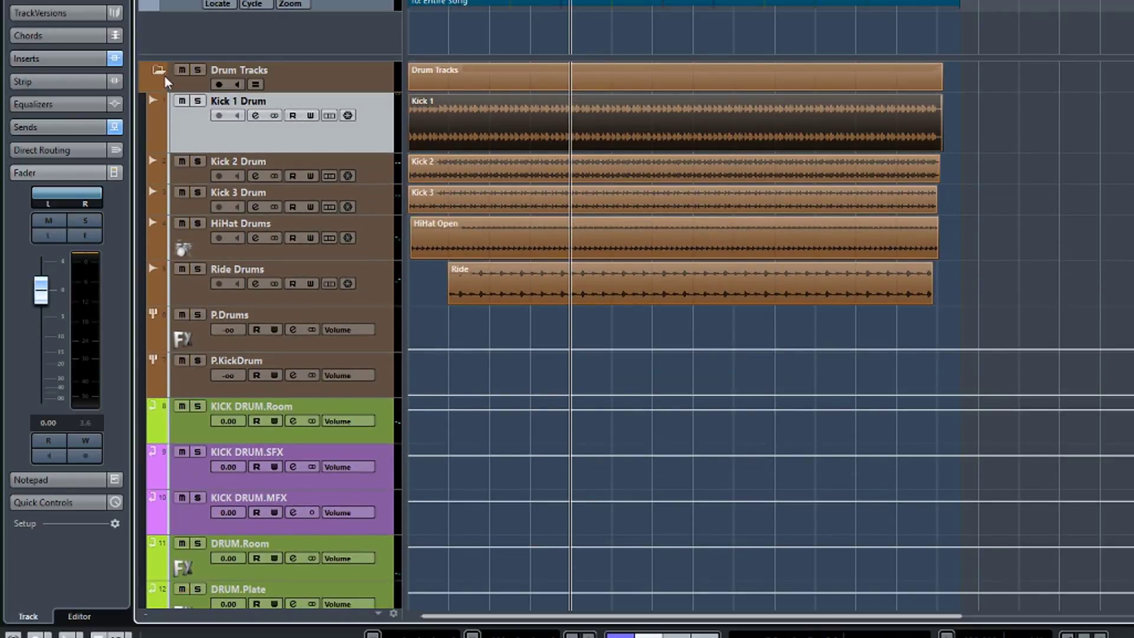
left_click(158, 71)
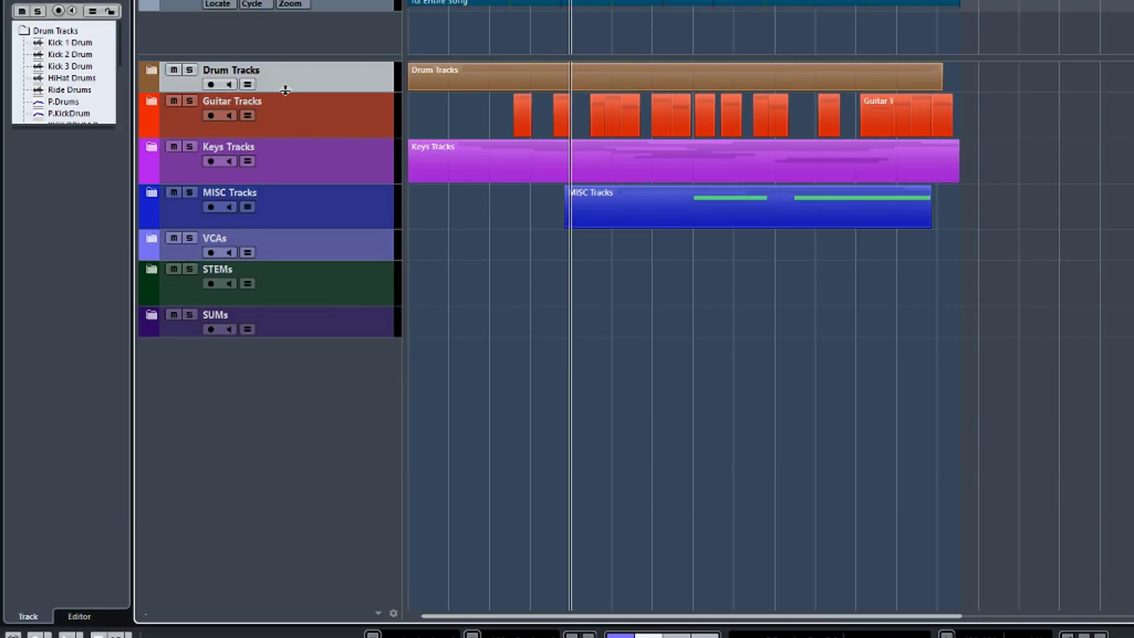
left_click_drag(285, 93, 284, 108)
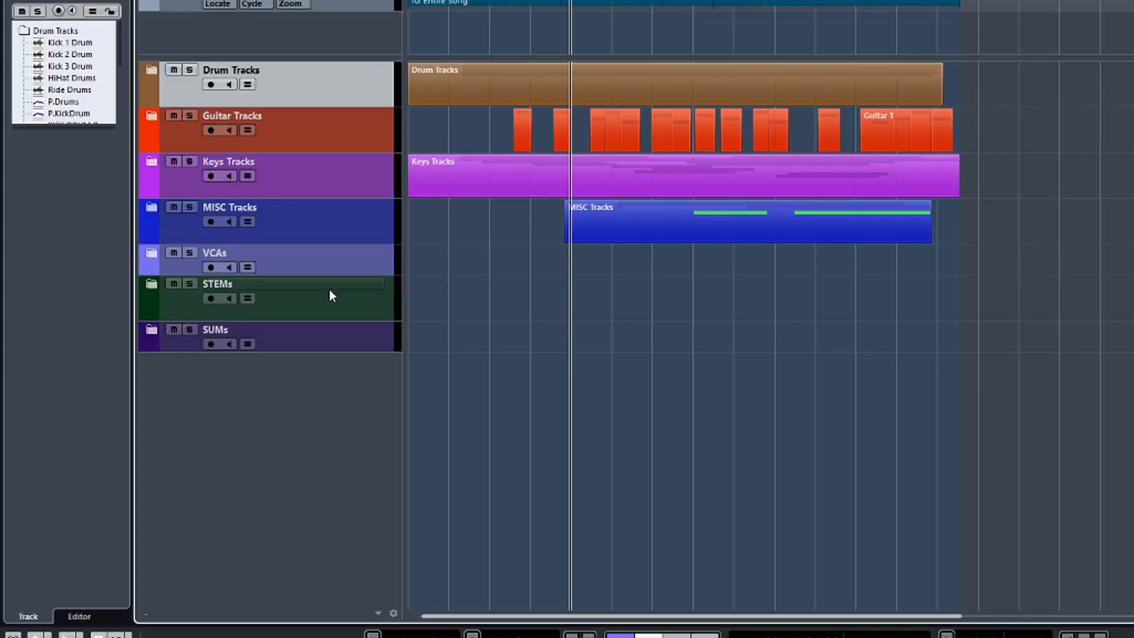
Step: Look through the mixer's channel levels from the drum tracks across to the VCA and stem channels
key("F3")
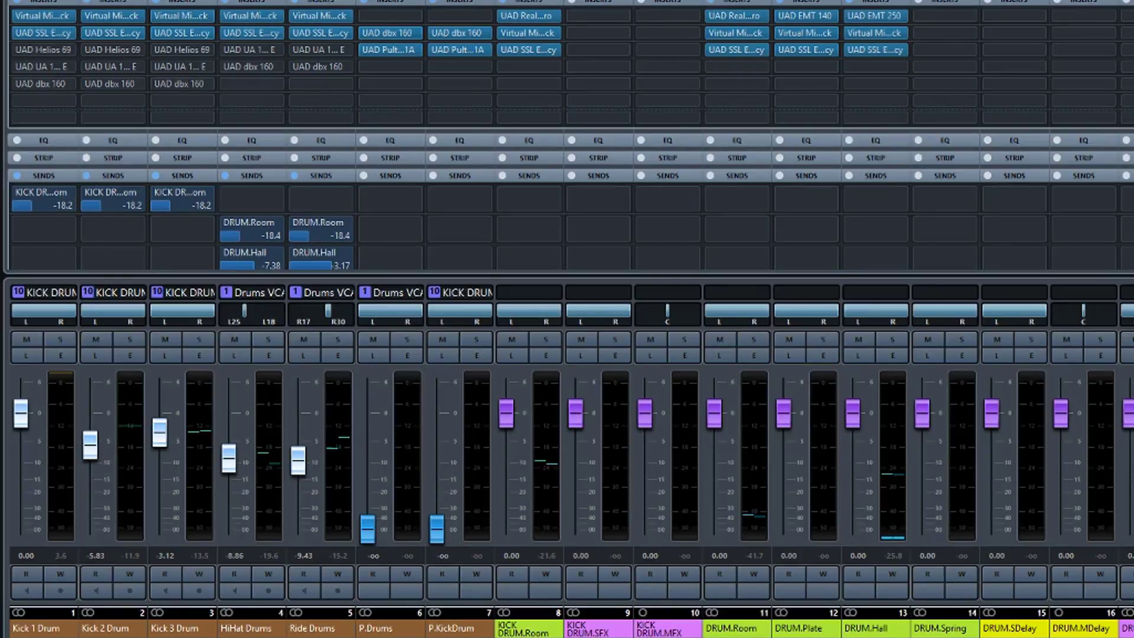
scroll(567, 319, "right", 3)
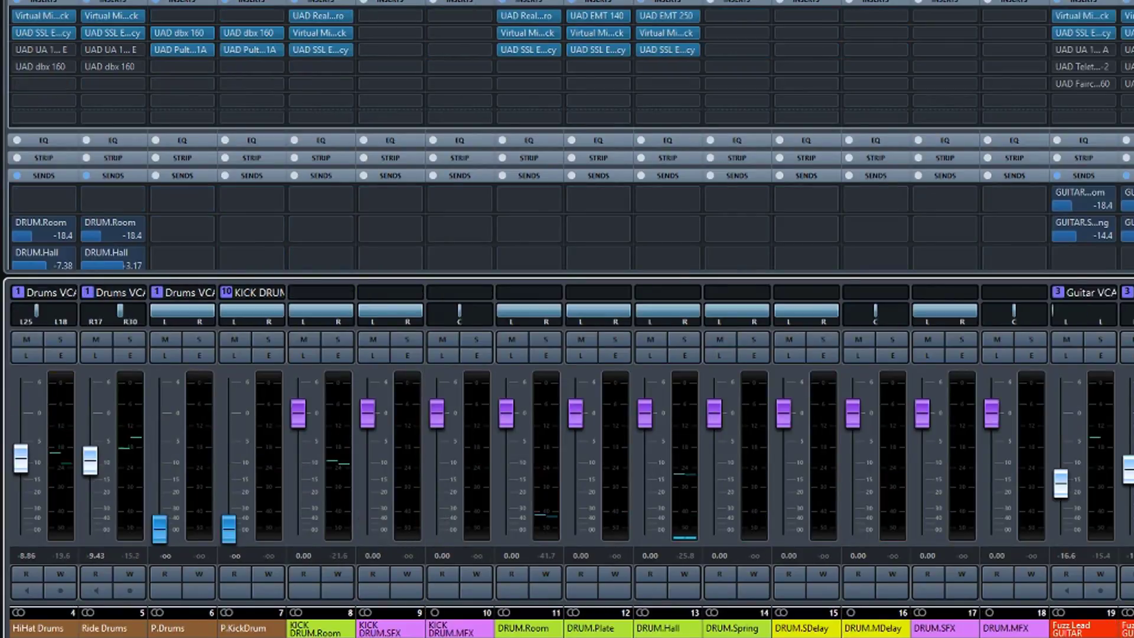
scroll(567, 319, "right", 10)
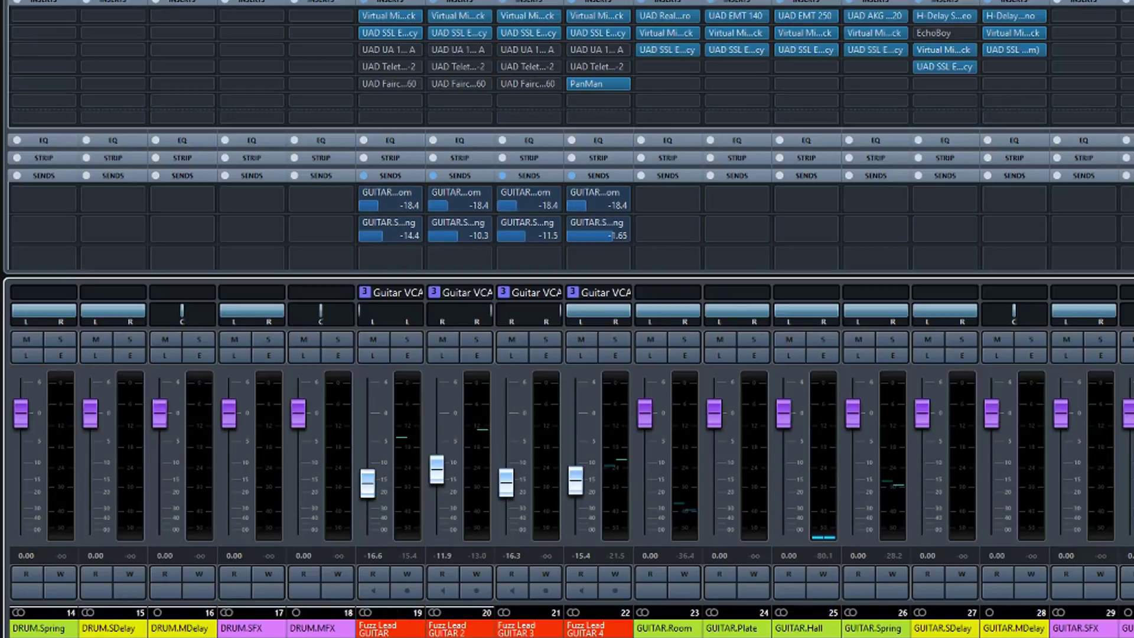
scroll(567, 319, "right", 18)
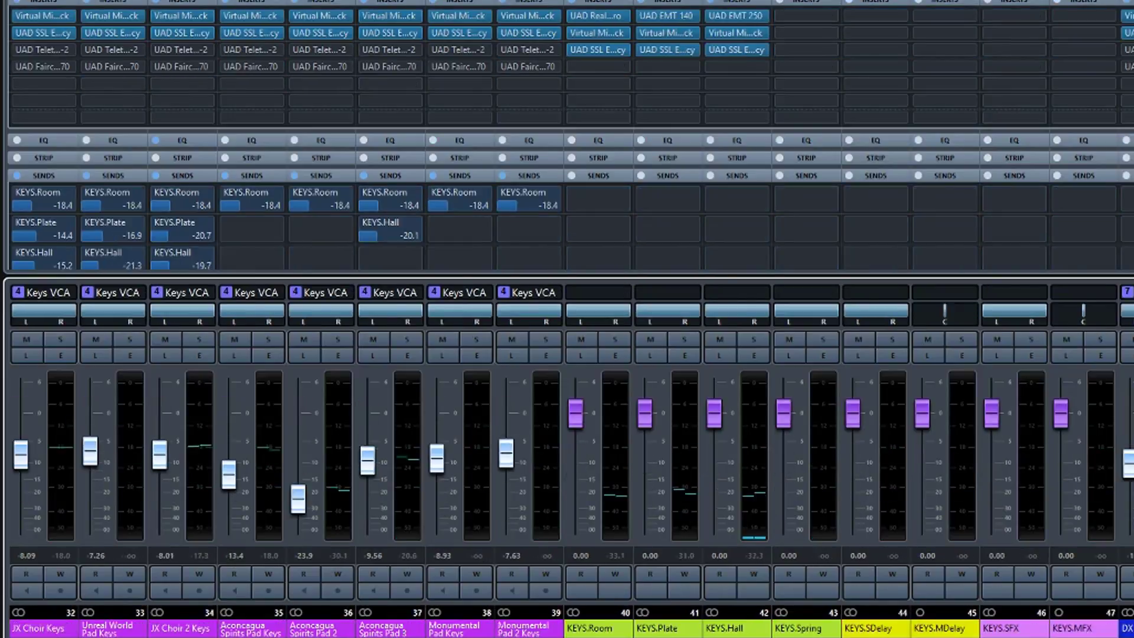
scroll(567, 319, "right", 20)
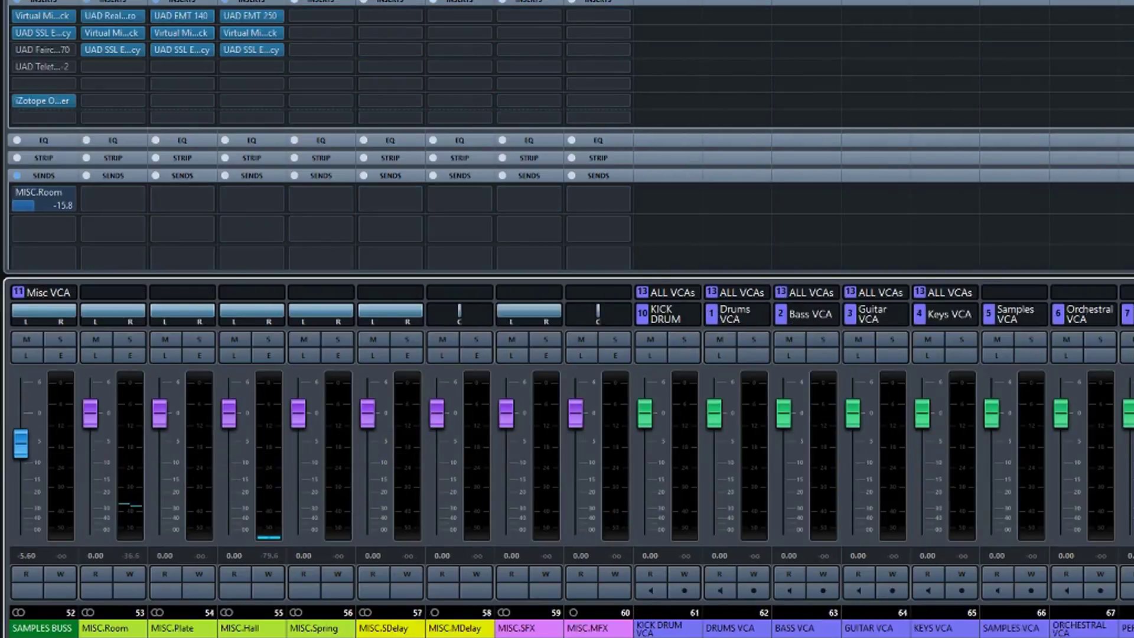
scroll(567, 319, "right", 13)
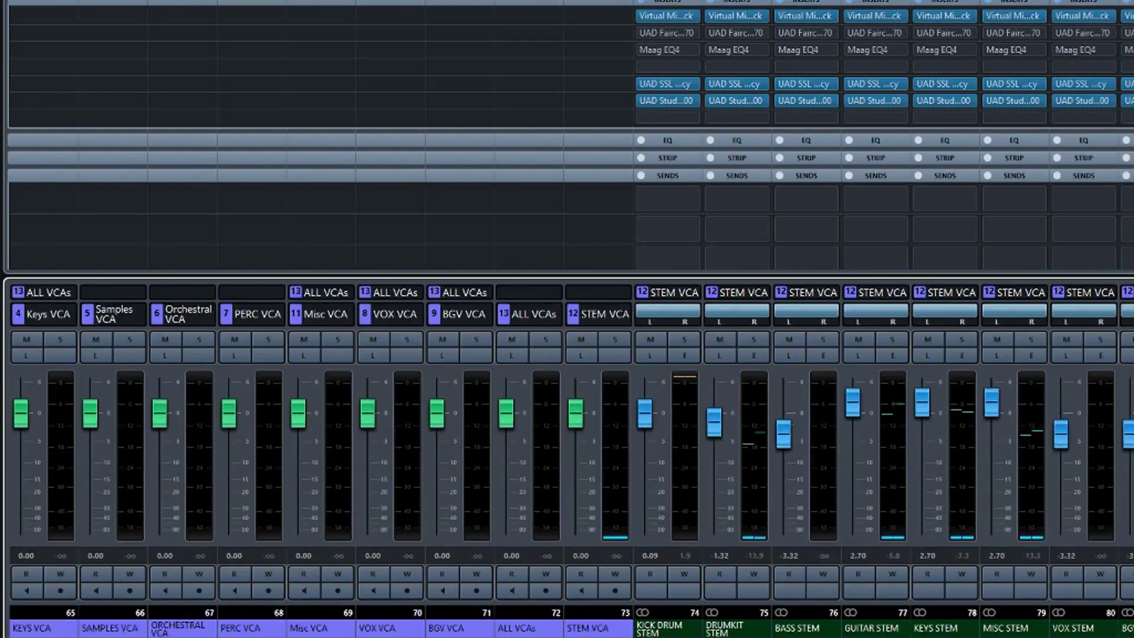
Step: Solo the KICK DRUM STEM, open its Virtual Mix Rack insert, and place the plug-in window clear of the stem's fader
scroll(567, 319, "right", 4)
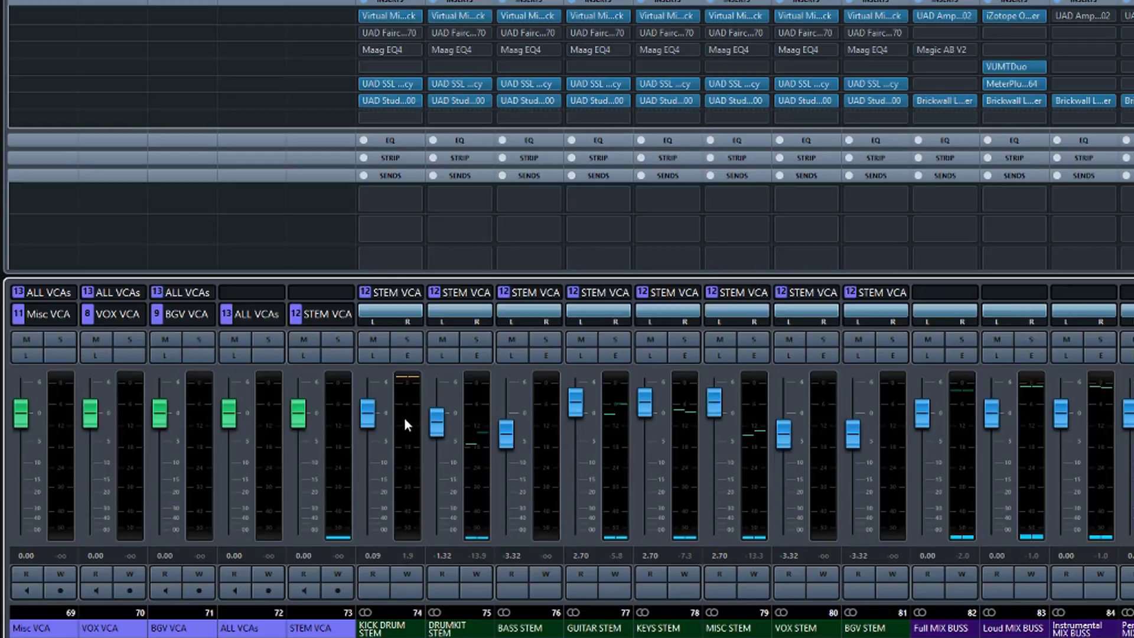
left_click(393, 14)
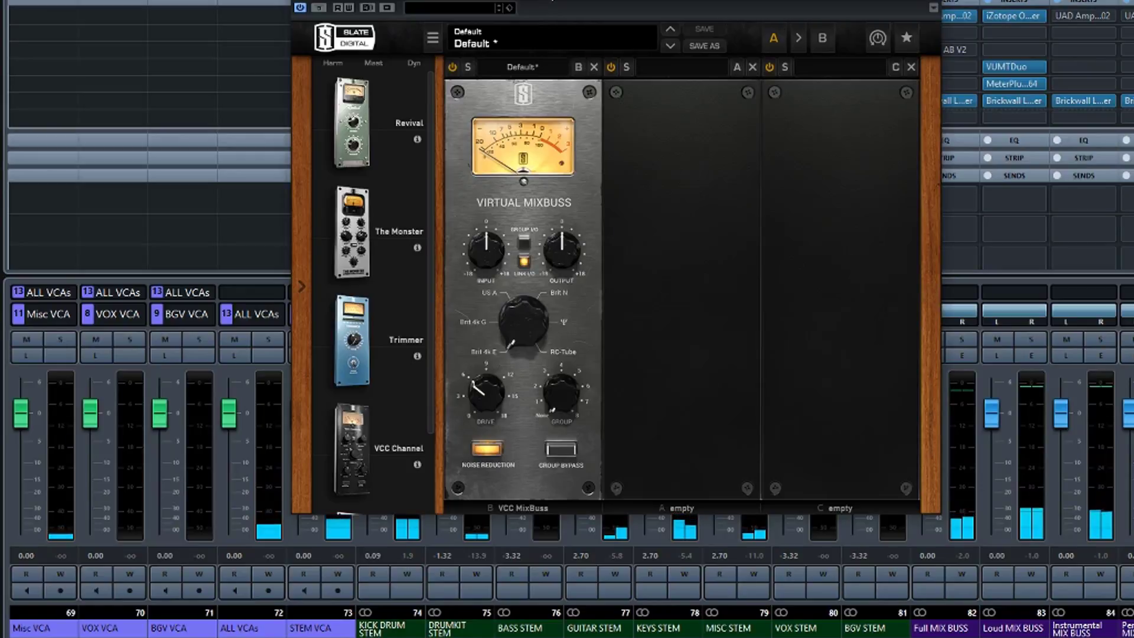
left_click_drag(552, 1, 605, 47)
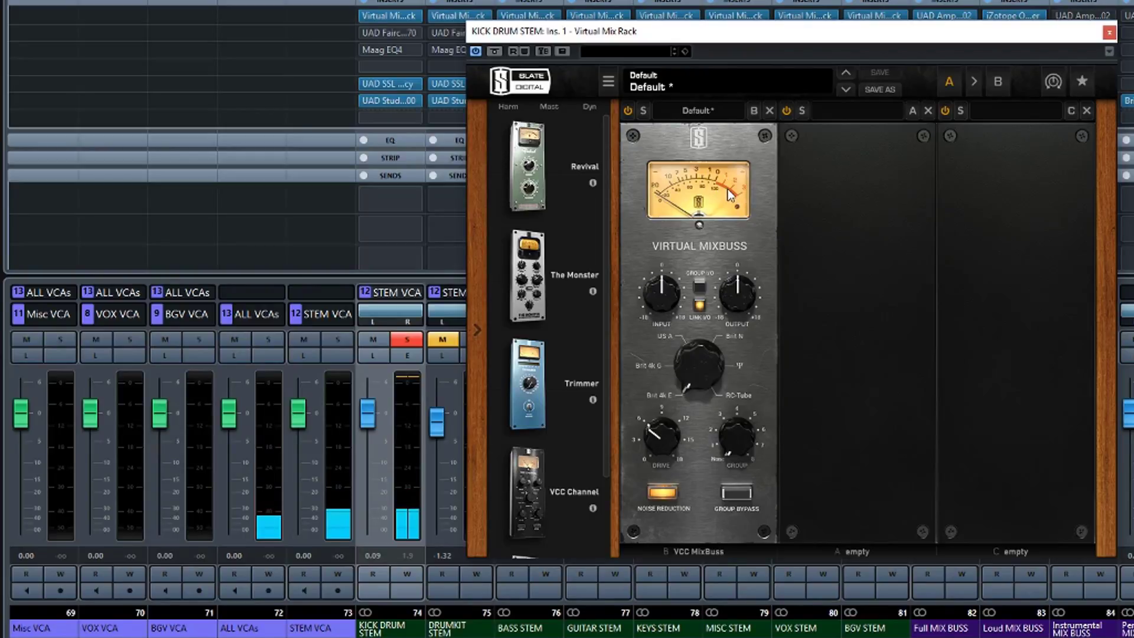
left_click_drag(614, 36, 723, 41)
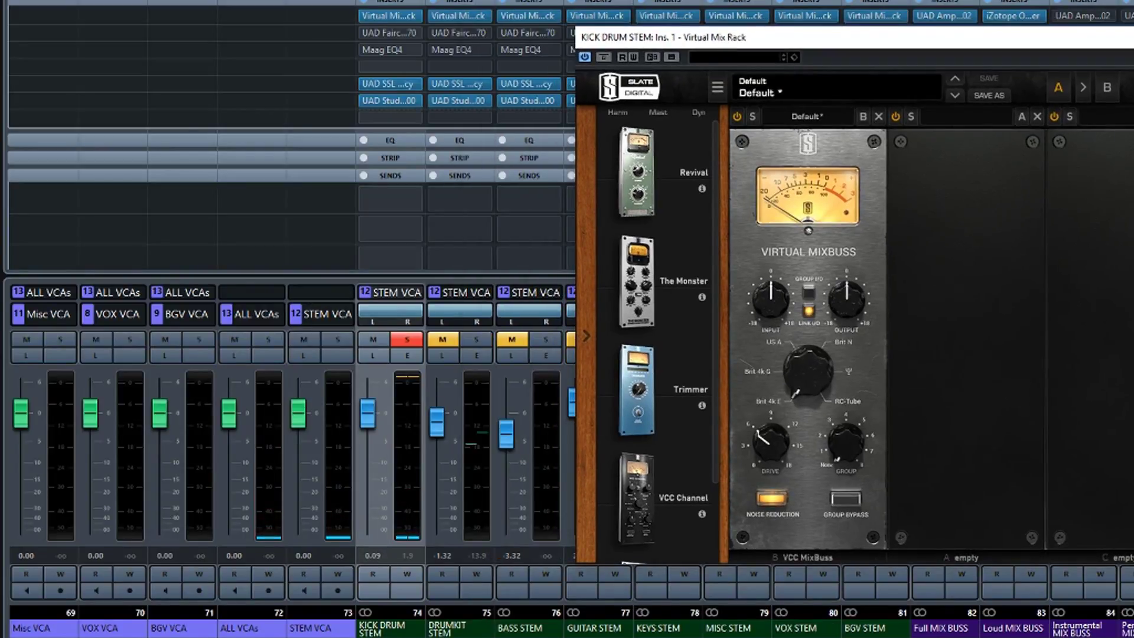
Step: Examine the individual kick drum channels feeding the soloed stem and return to the KICK DRUM STEM channel
scroll(290, 449, "left", 20)
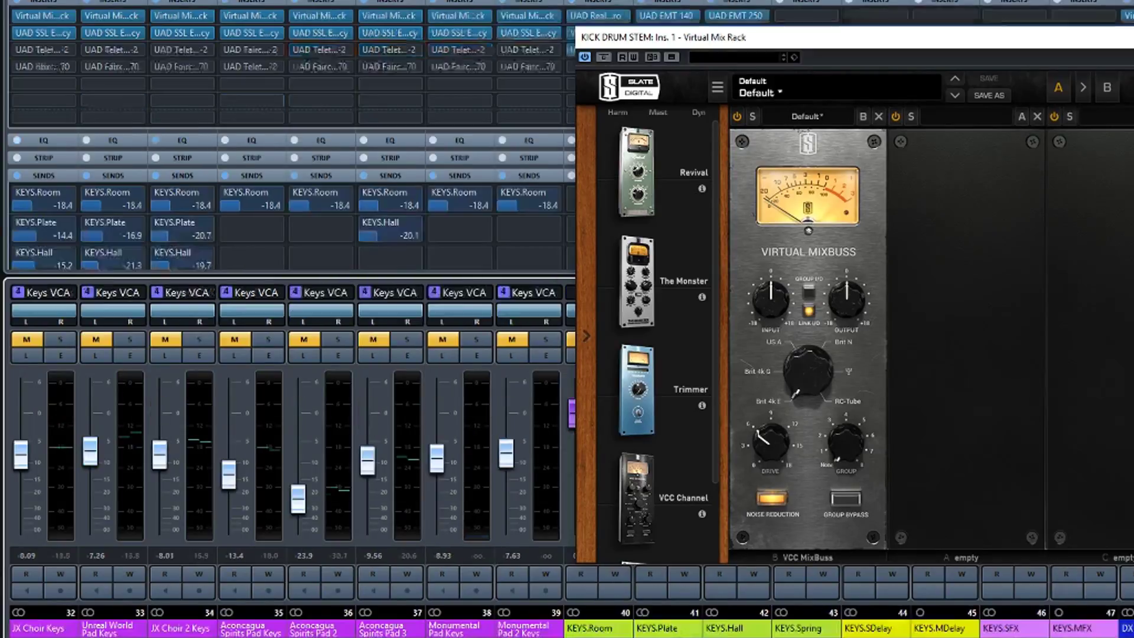
scroll(289, 449, "left", 6)
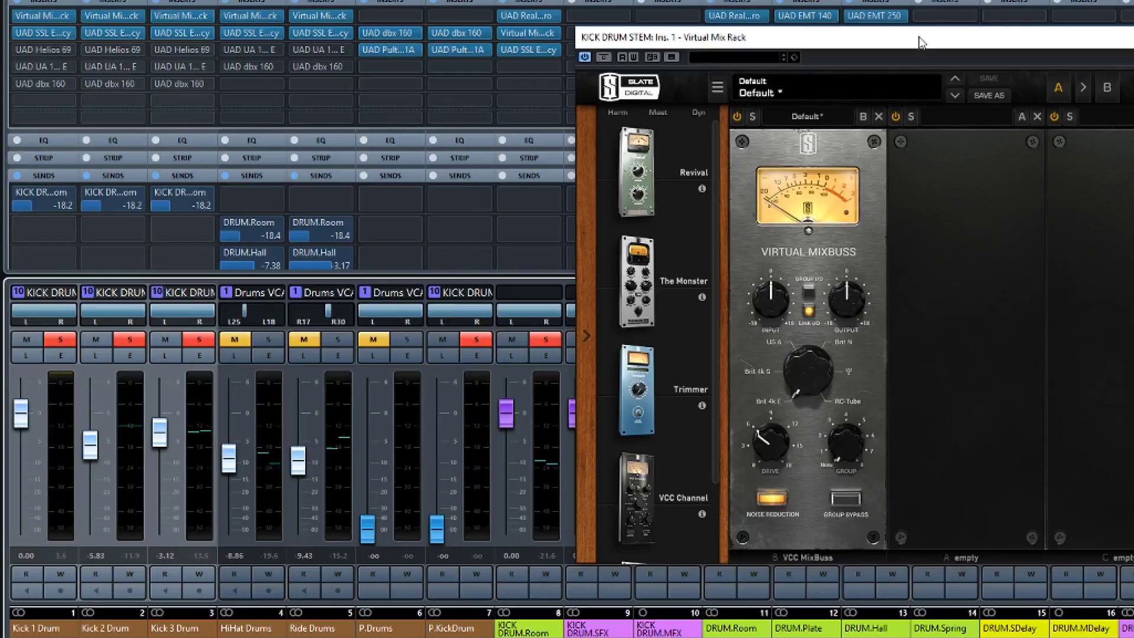
left_click(158, 434)
mouse_move(51, 18)
scroll(290, 449, "right", 20)
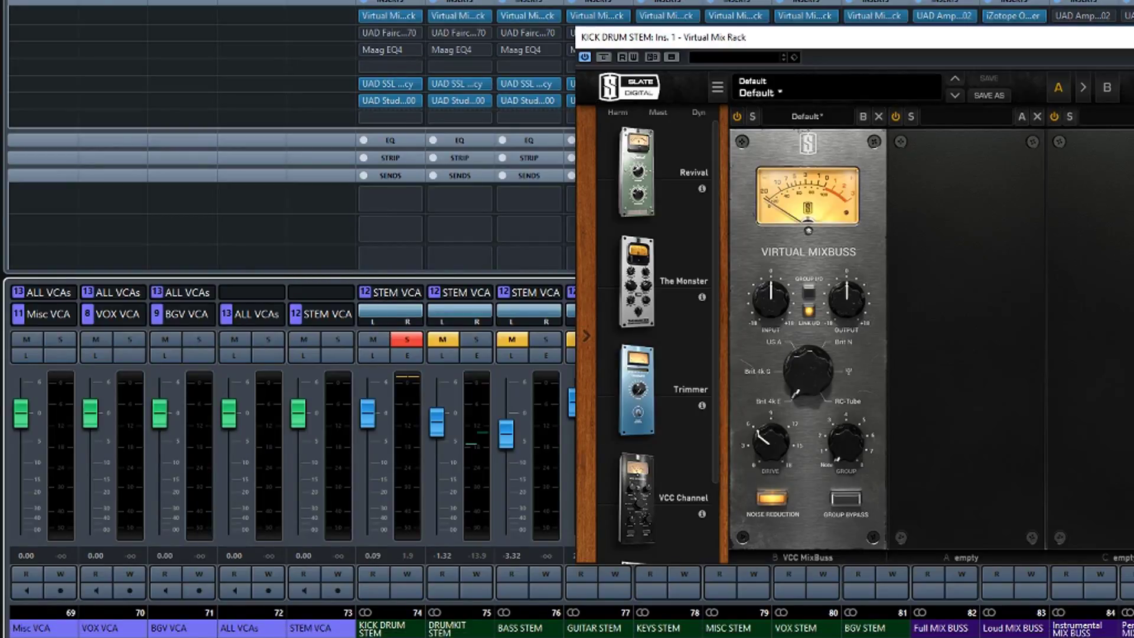
Step: Lower the KICK DRUM VCA fader to -14.7 during playback and check the linked kick faders and the stem's level
scroll(290, 449, "left", 7)
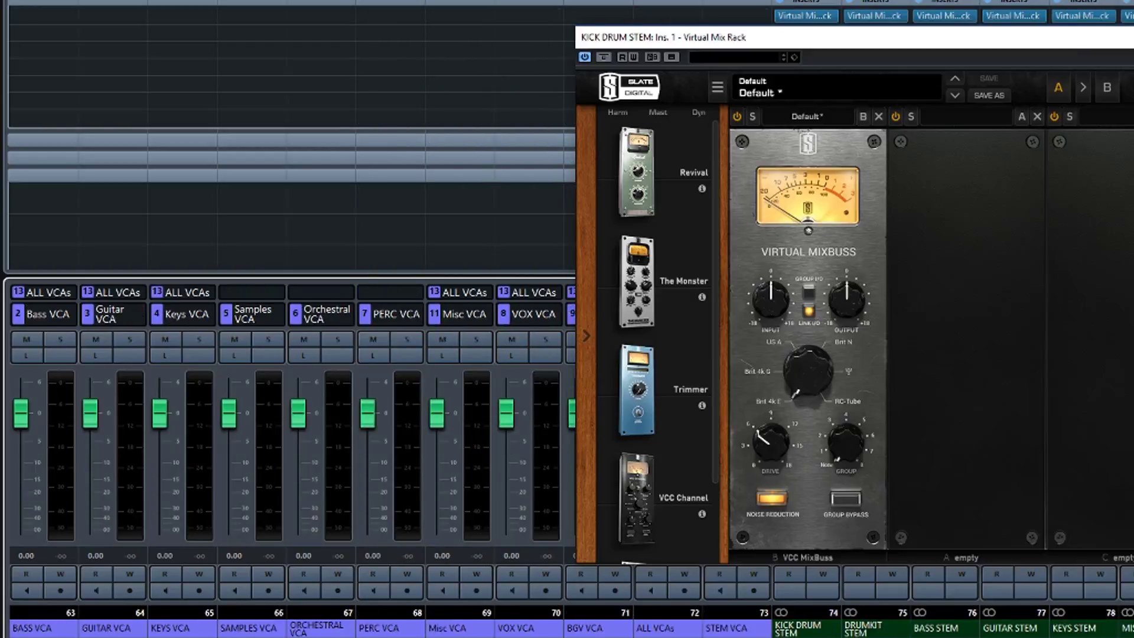
scroll(289, 482, "left", 2)
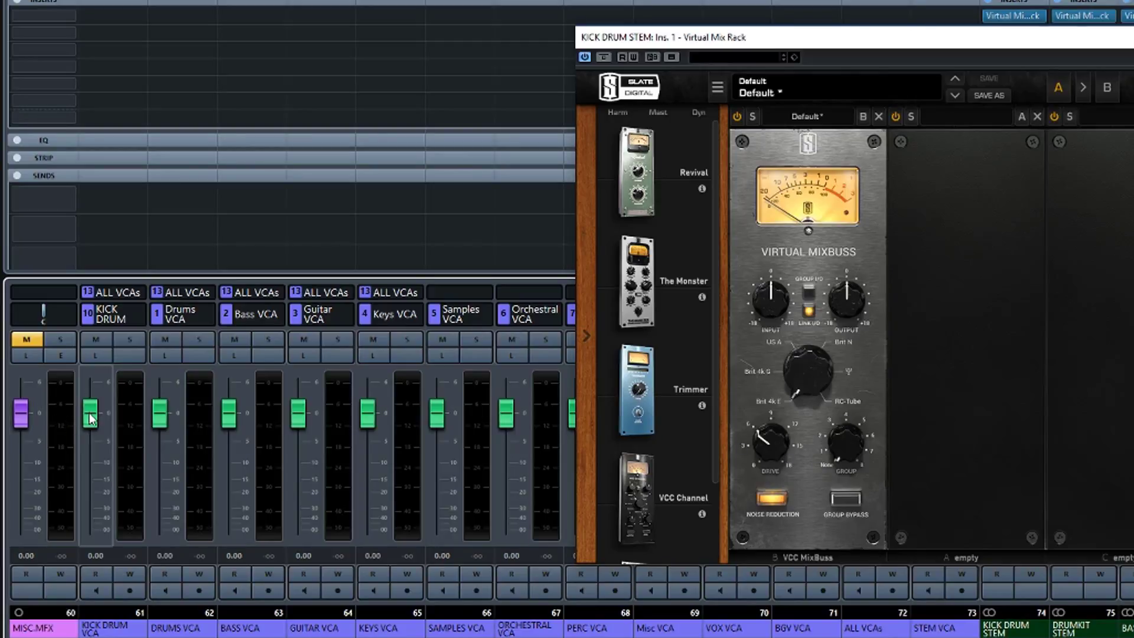
left_click_drag(96, 417, 93, 479)
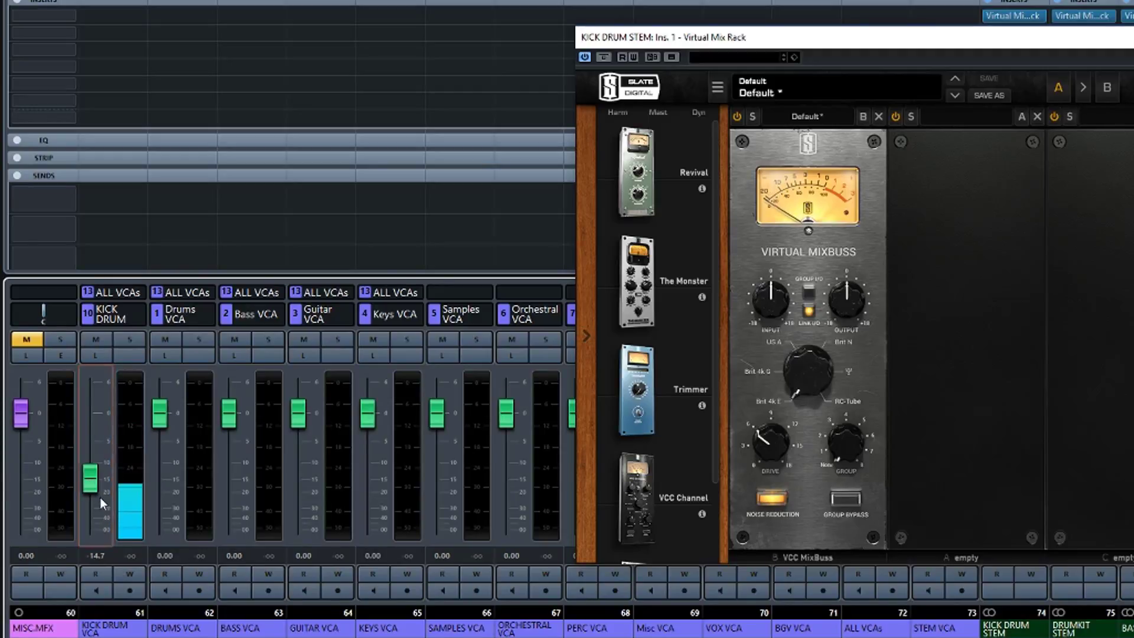
scroll(287, 449, "left", 20)
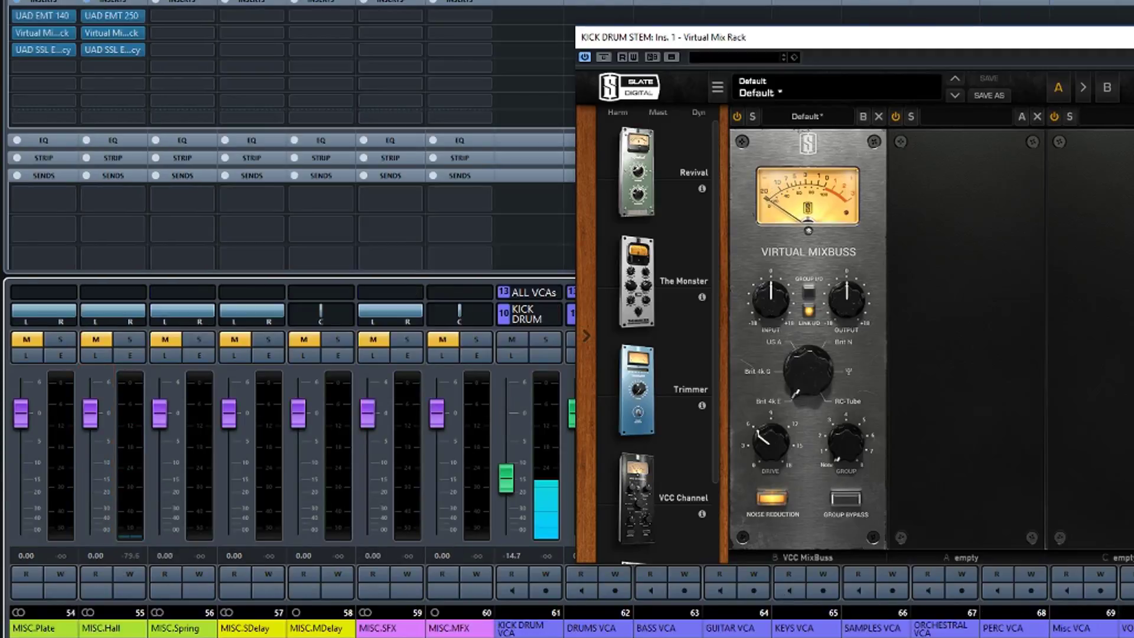
scroll(286, 449, "left", 4)
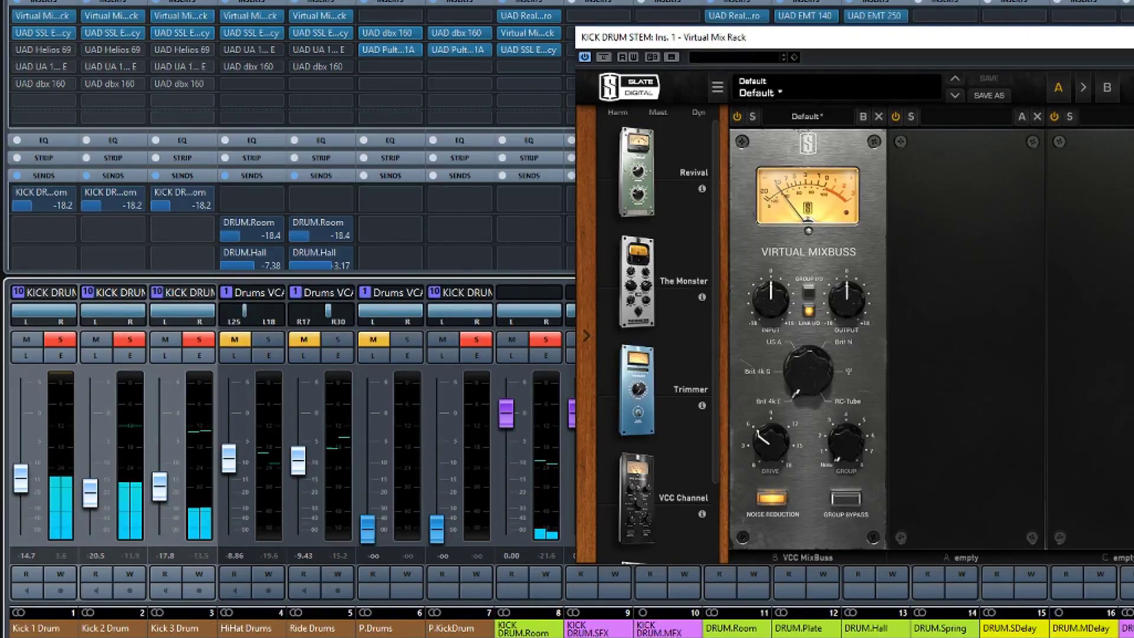
scroll(283, 449, "right", 20)
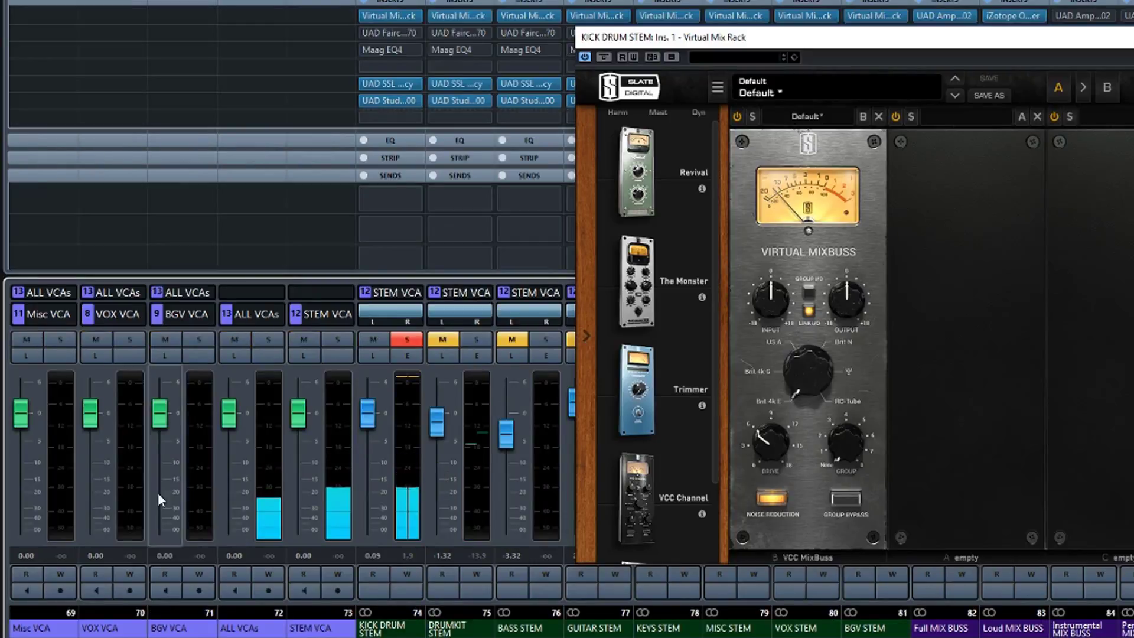
Step: Reset the KICK DRUM VCA fader to 0.00 and close the KICK DRUM STEM's plug-in window
scroll(177, 506, "left", 5)
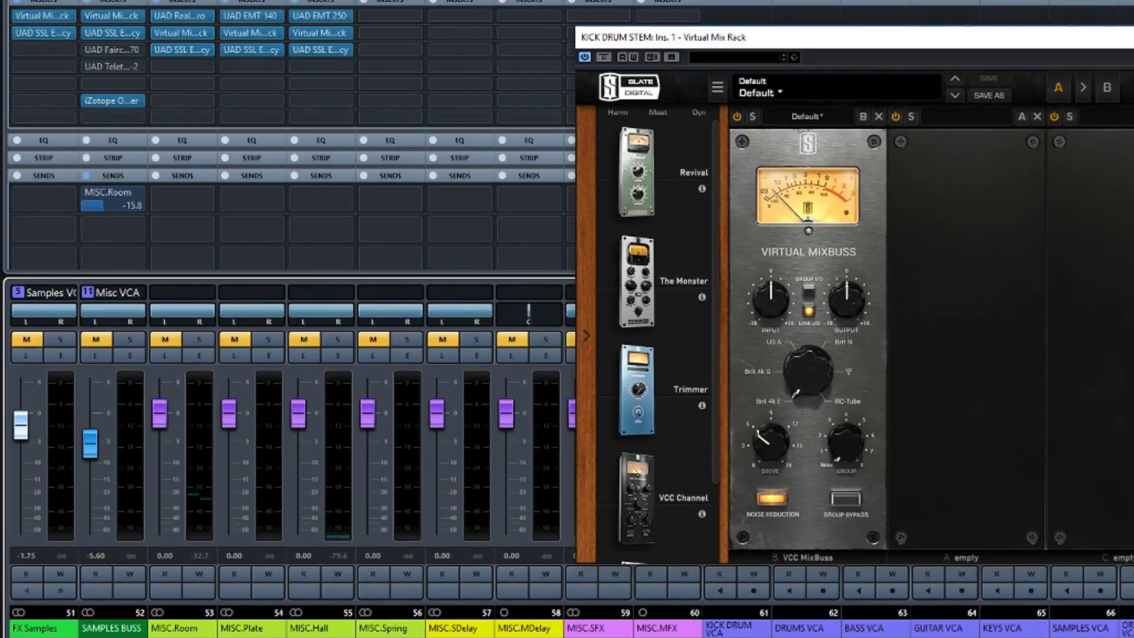
scroll(623, 563, "right", 3)
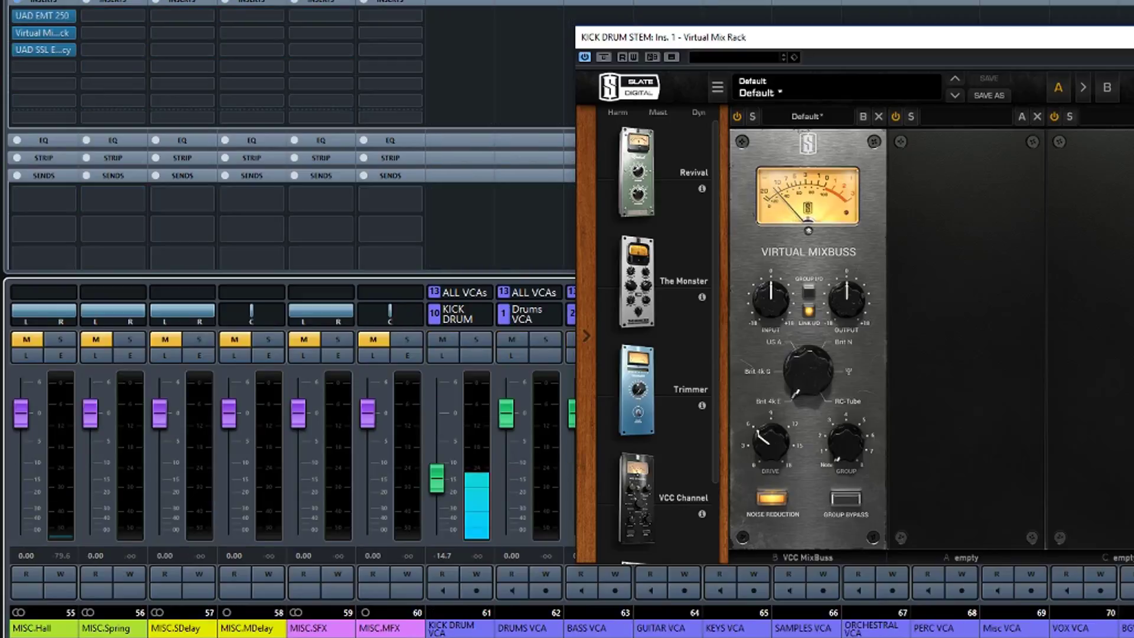
left_click_drag(368, 482, 369, 434)
left_click(368, 435, "ctrl")
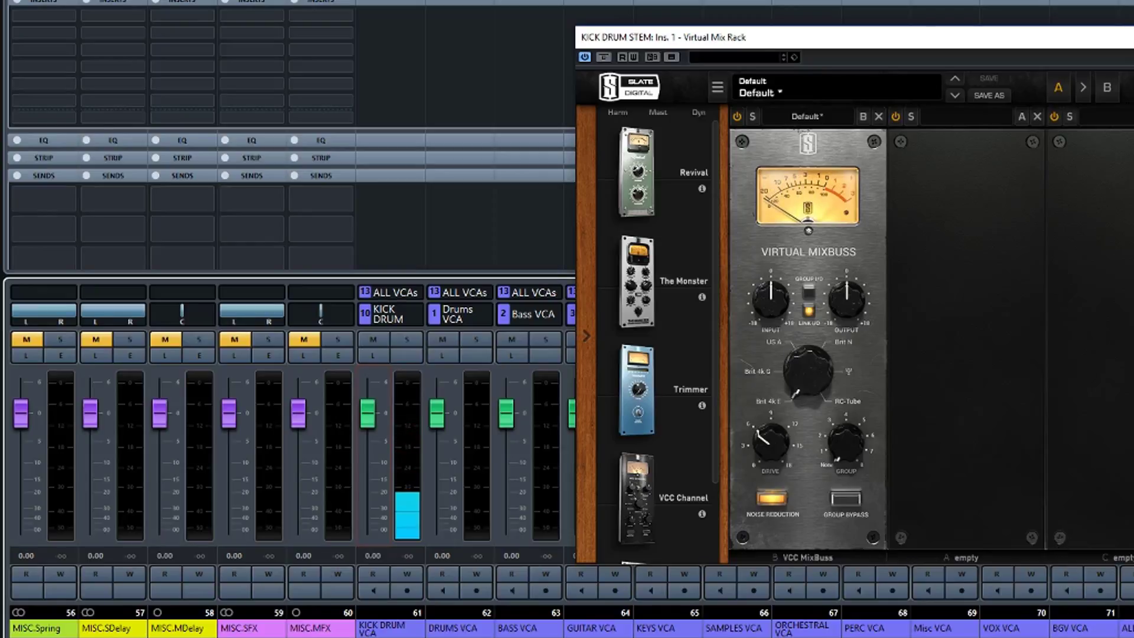
scroll(290, 414, "right", 5)
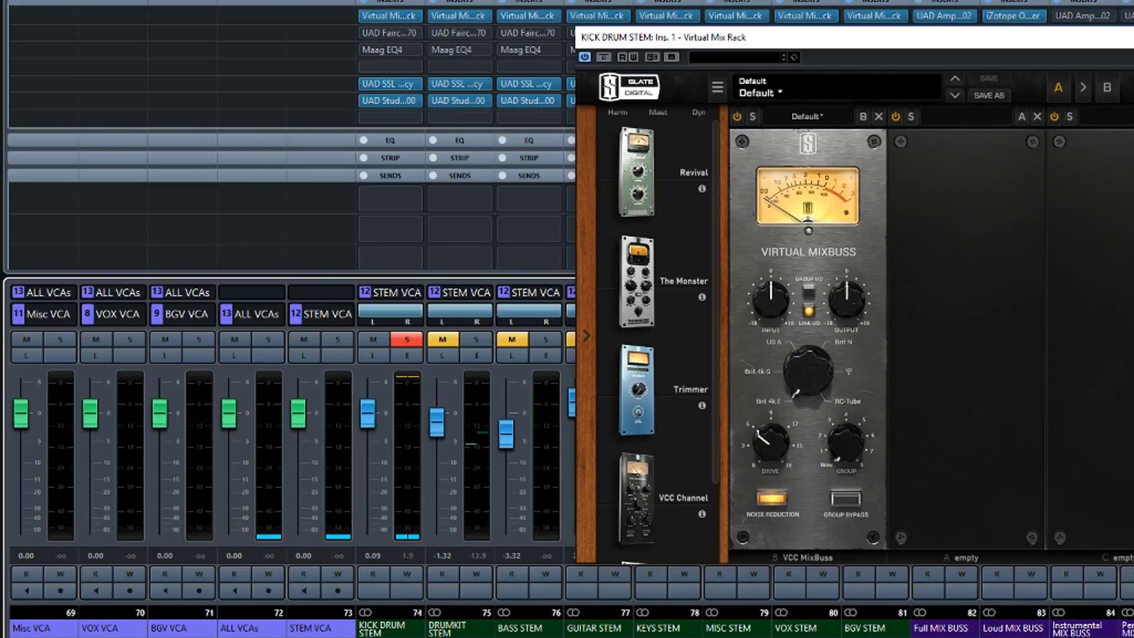
left_click(1131, 37)
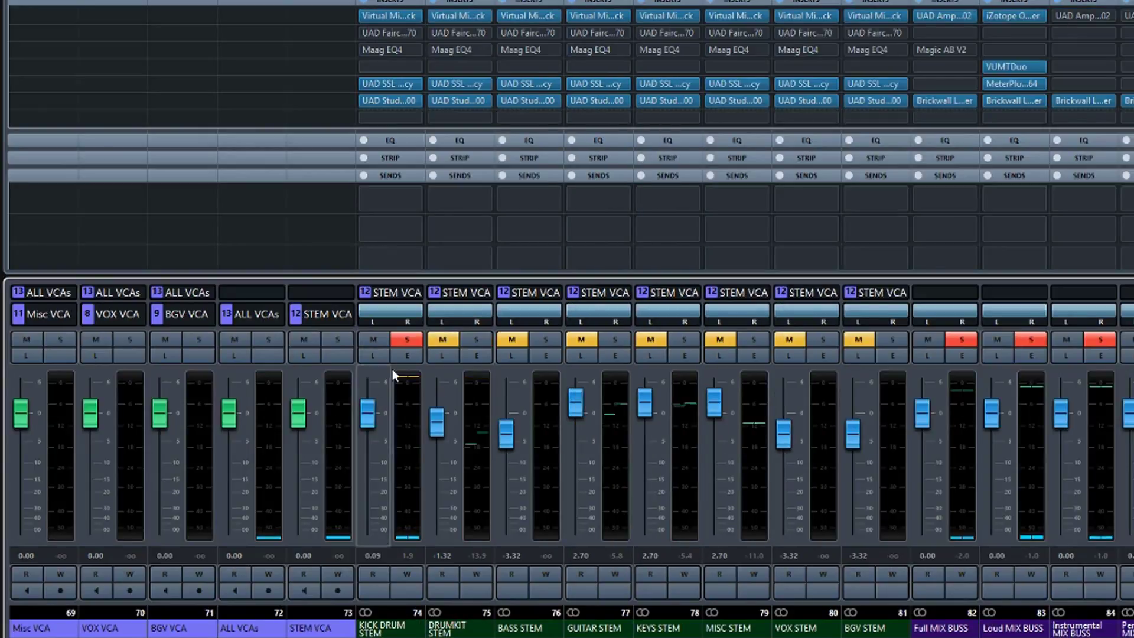
Step: Switch the solo to the DRUMKIT STEM, check its Virtual Mix Rack meter, and close the plug-in with the stem unsoloed
left_click(407, 341)
left_click(468, 341)
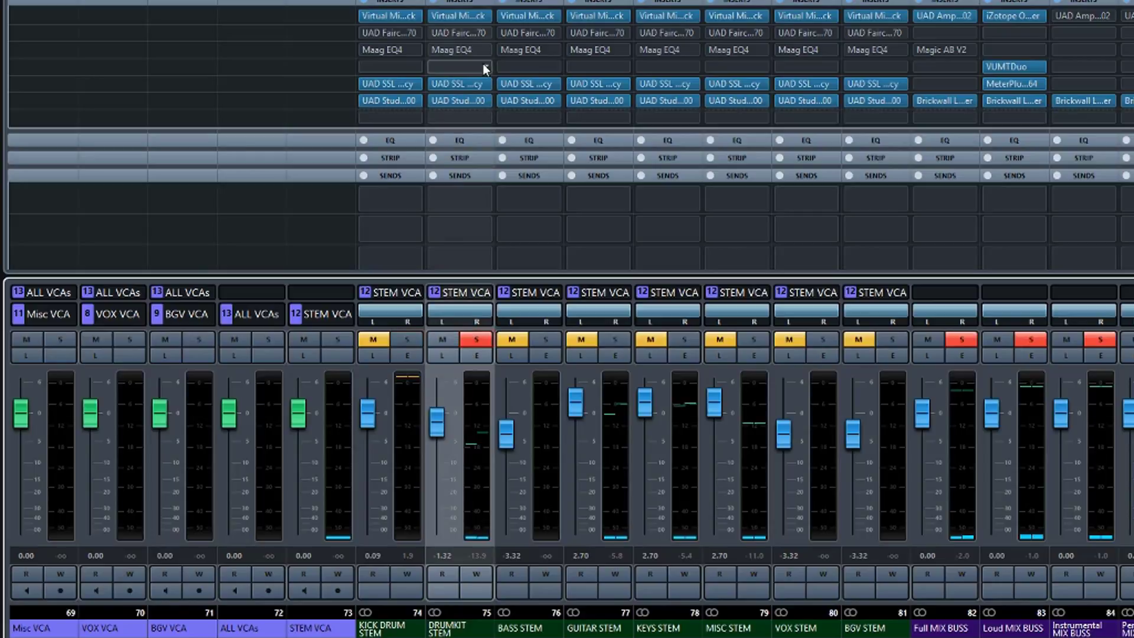
left_click(463, 14)
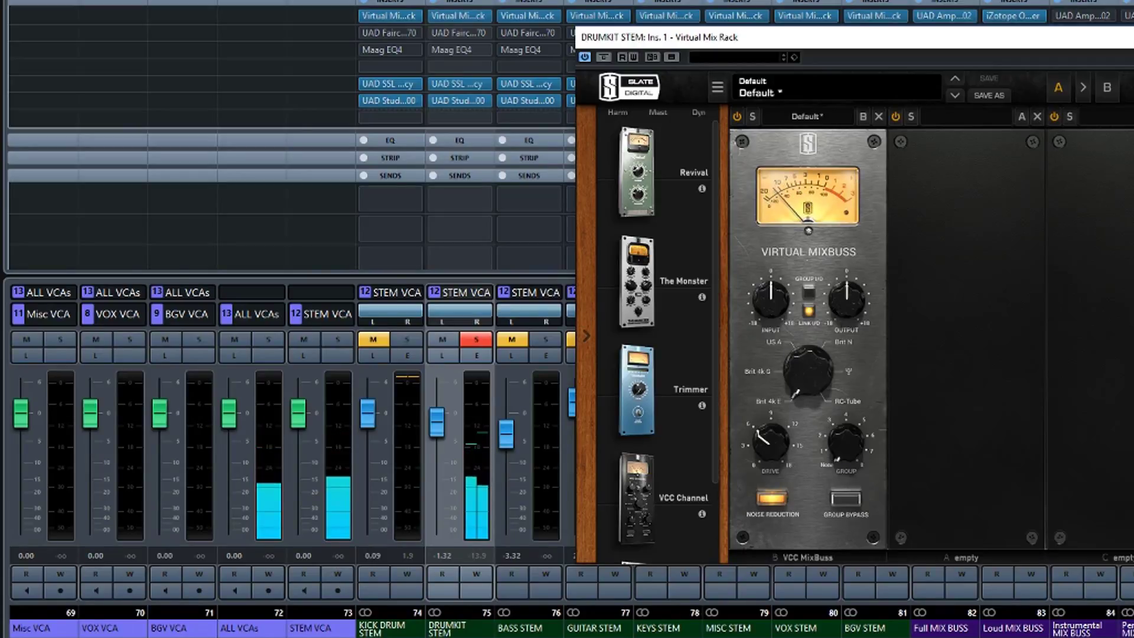
key("ctrl+w")
left_click(477, 340)
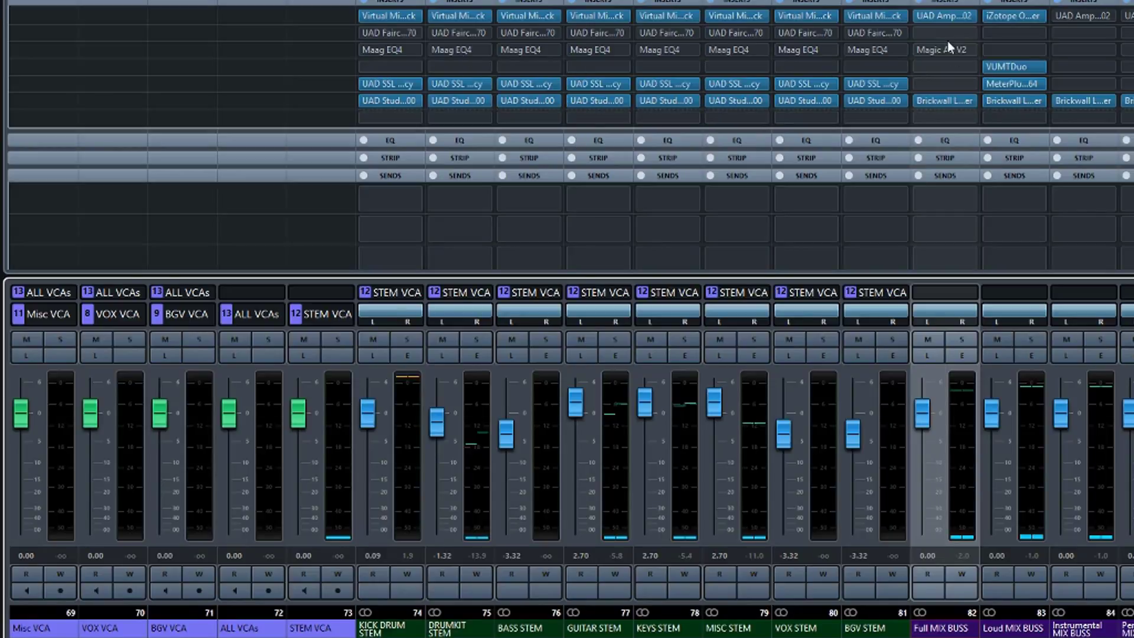
Step: Open the UAD Ampex ATR-102 on the Full MIX BUSS clear of that channel and lower the buss fader to -15.7
left_click(947, 16)
left_click(947, 16)
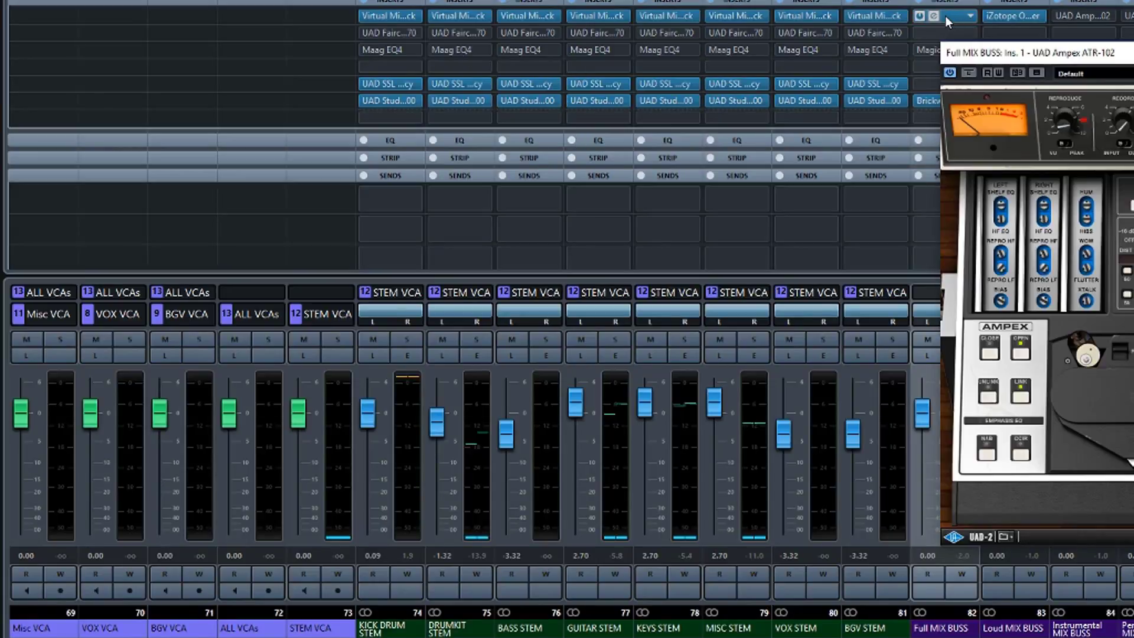
left_click_drag(1126, 46, 1007, 69)
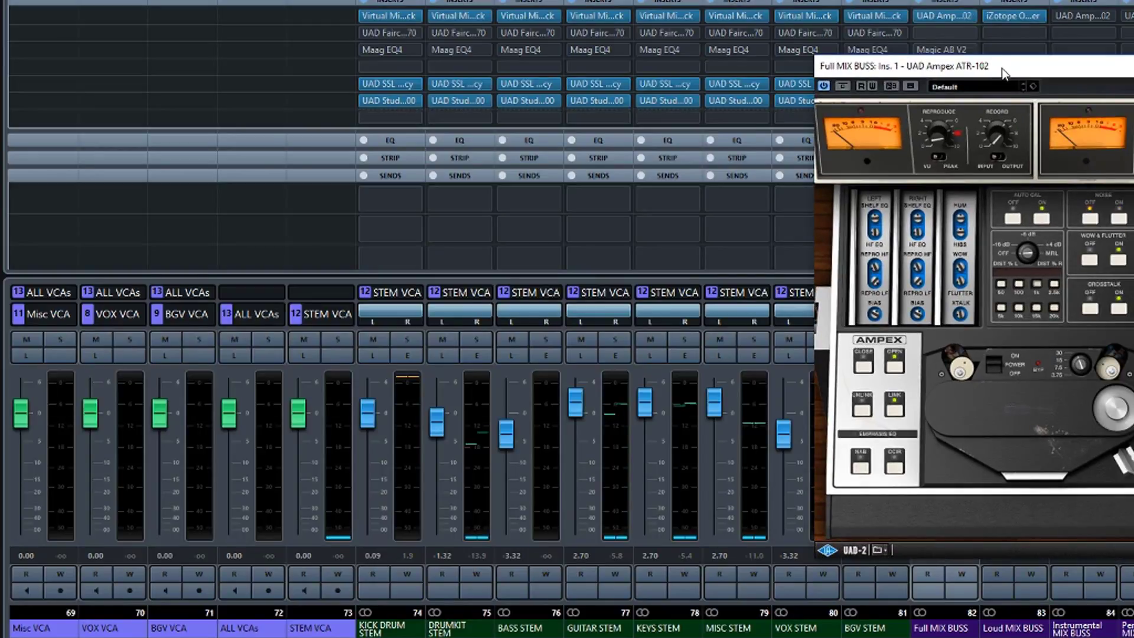
left_click_drag(1003, 71, 406, 0)
left_click_drag(932, 424, 934, 491)
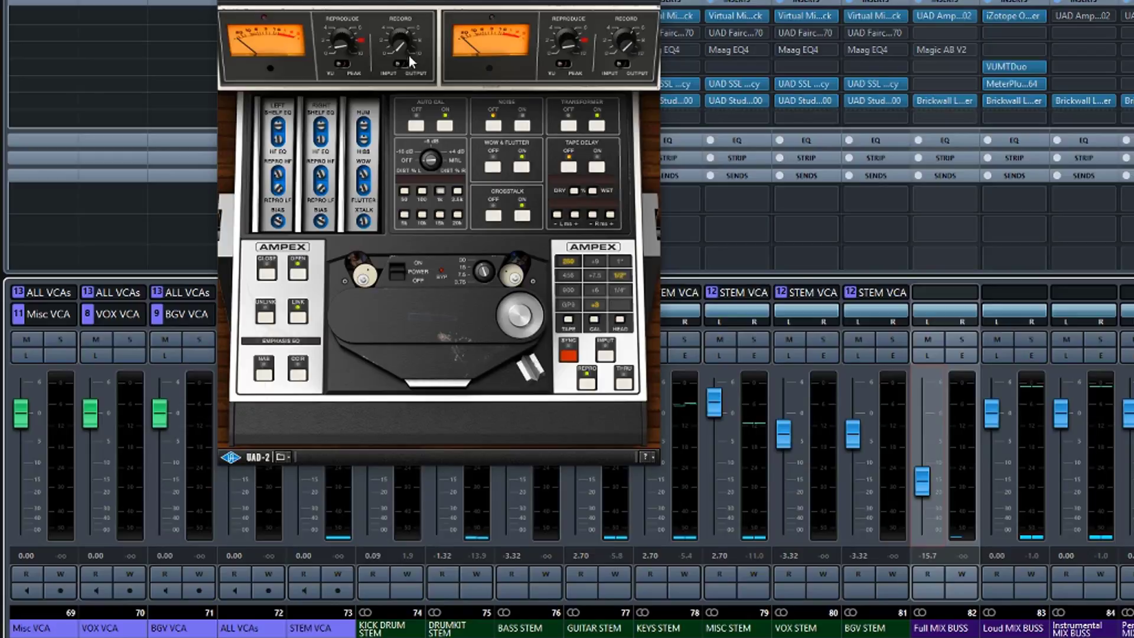
left_click_drag(520, 3, 359, 0)
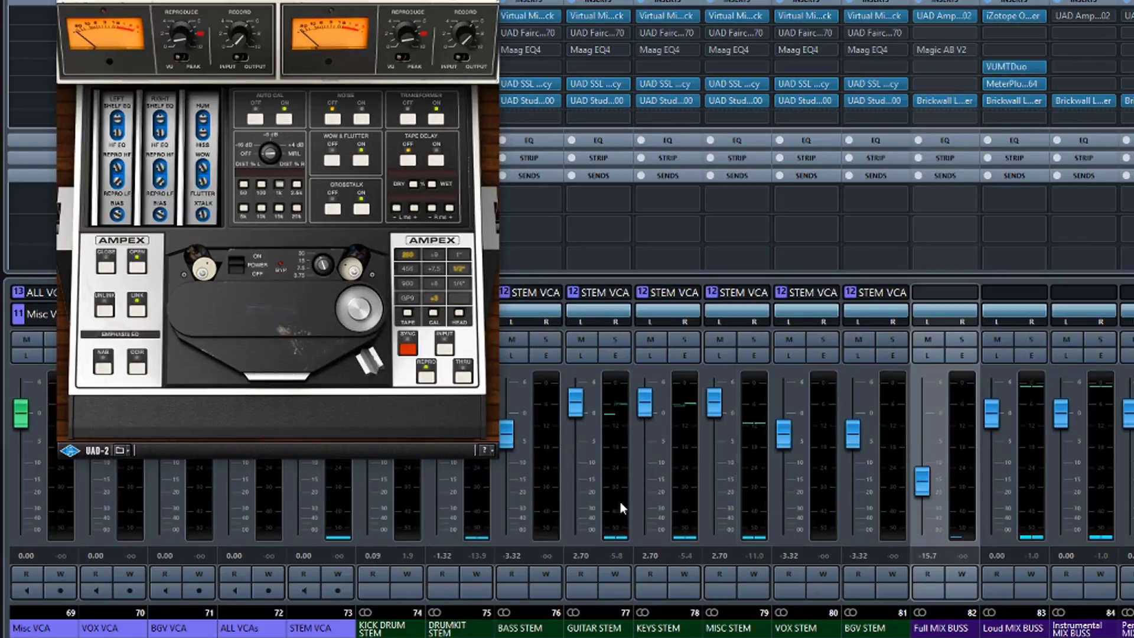
Step: Raise the KEYS STEM fader to 3.10 and play the full mix with the Ampex meters in view
mouse_move(645, 412)
left_mouse_down()
mouse_move(539, 429)
mouse_move(663, 416)
mouse_move(646, 403)
left_mouse_up()
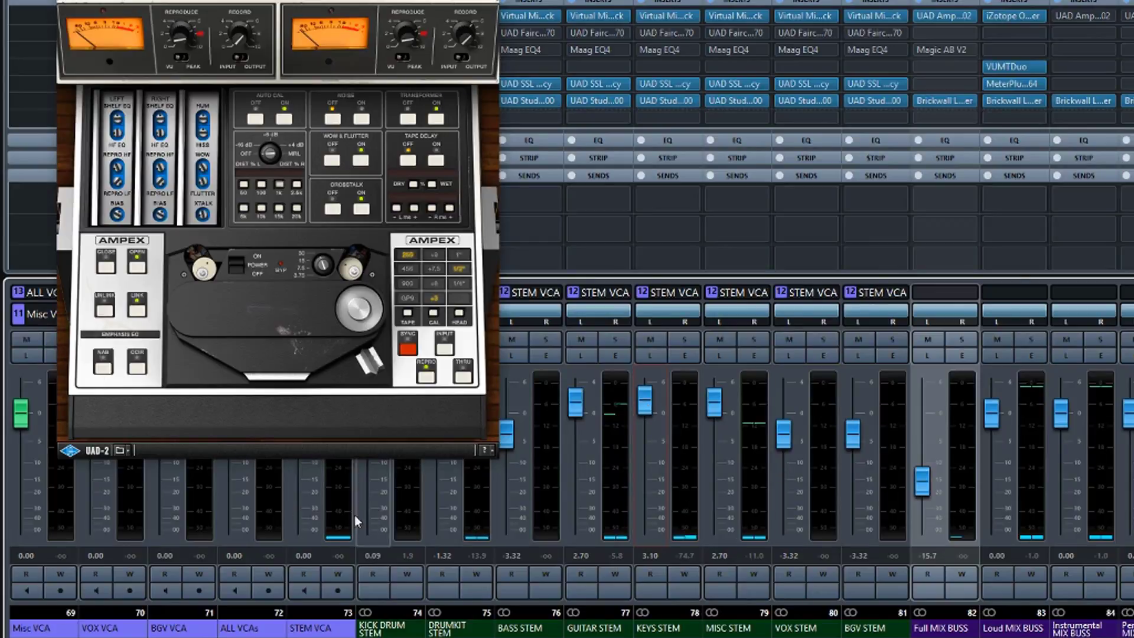
key("space")
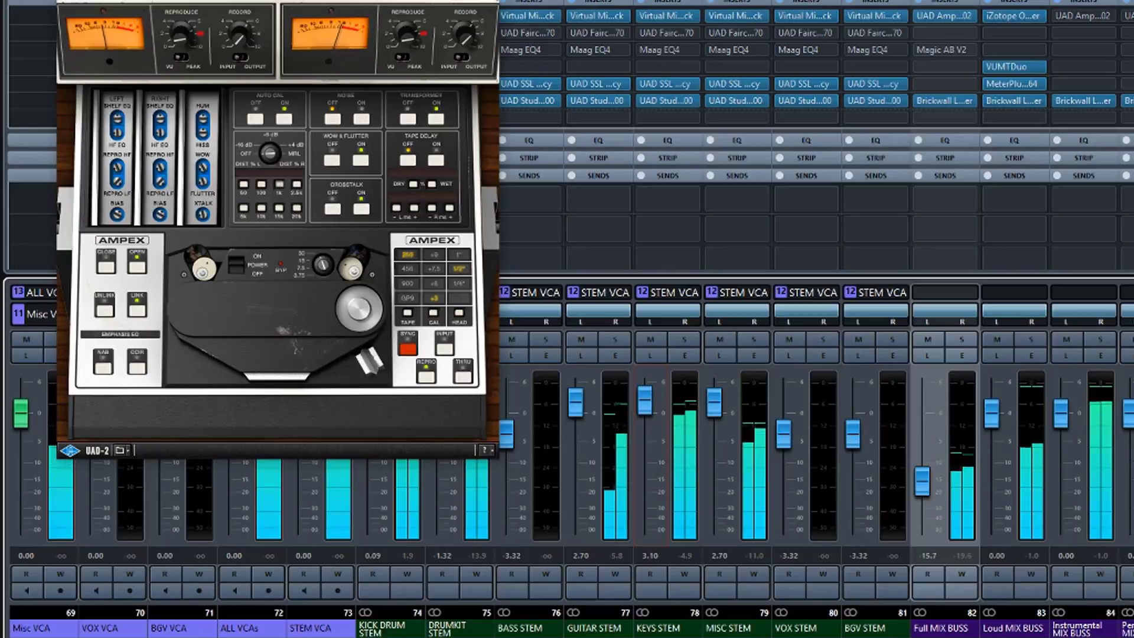
left_click_drag(269, 3, 462, 0)
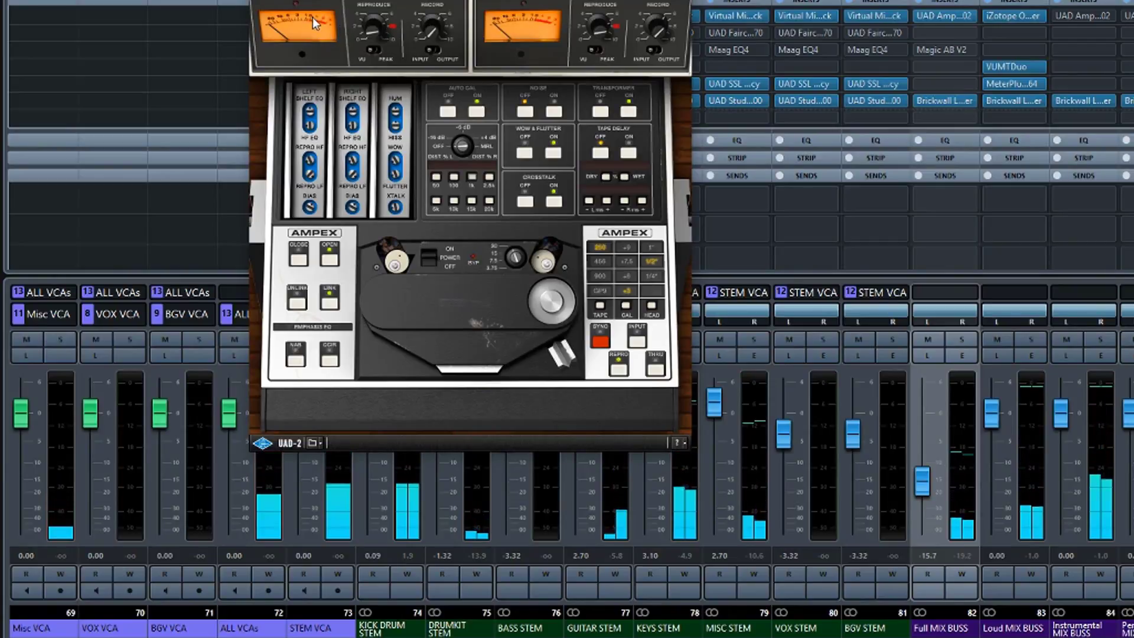
Step: Shift all stem levels together with the STEM VCA fader, leave it at 0.00, and close the Ampex window
left_click_drag(313, 2, 1070, 3)
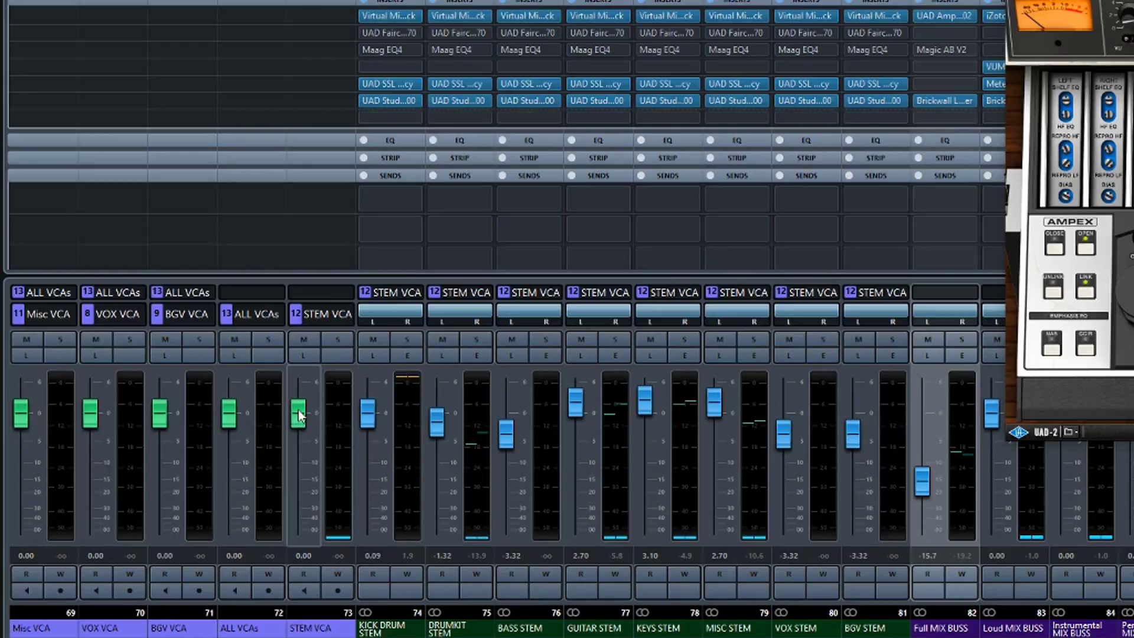
mouse_move(300, 415)
left_mouse_down()
mouse_move(303, 491)
mouse_move(299, 400)
mouse_move(301, 419)
left_mouse_up()
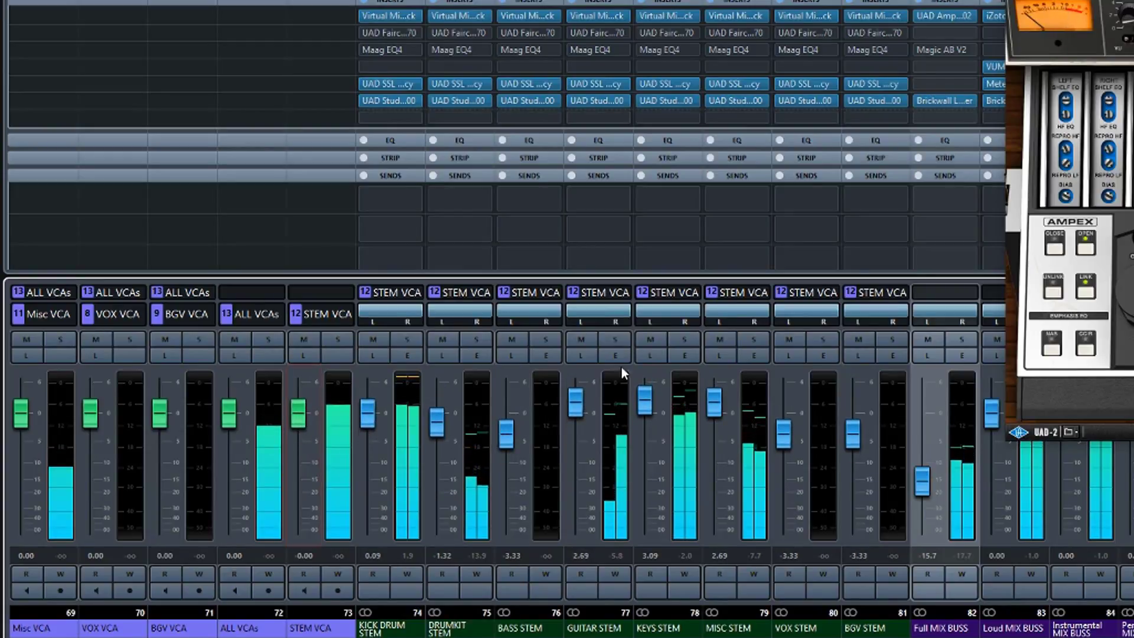
left_click_drag(1069, 2, 475, 8)
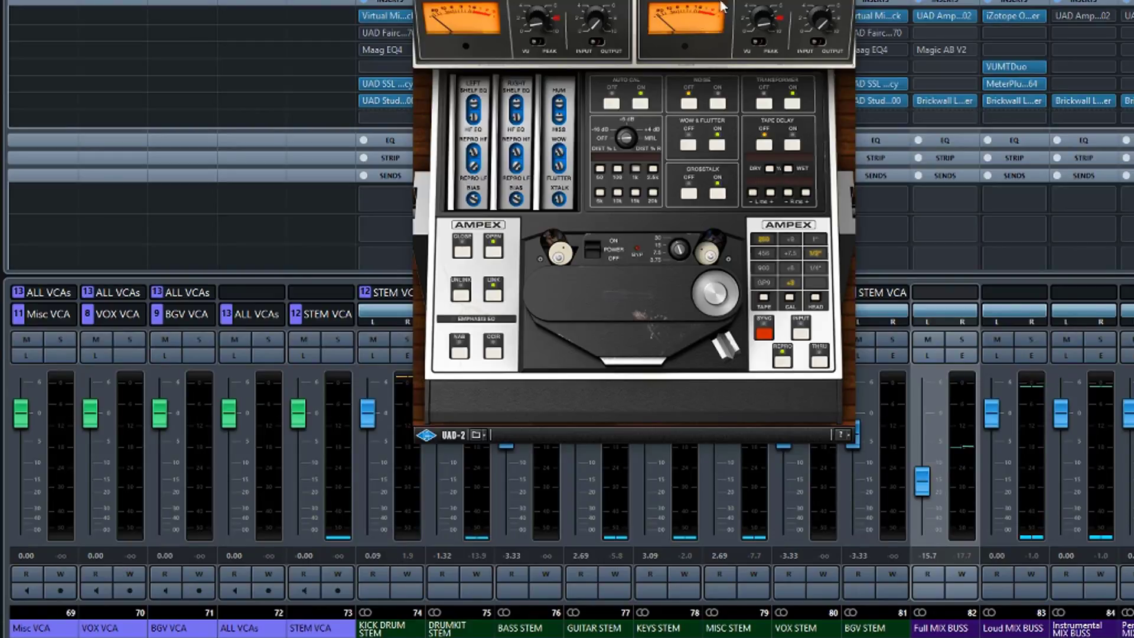
left_click(846, 2)
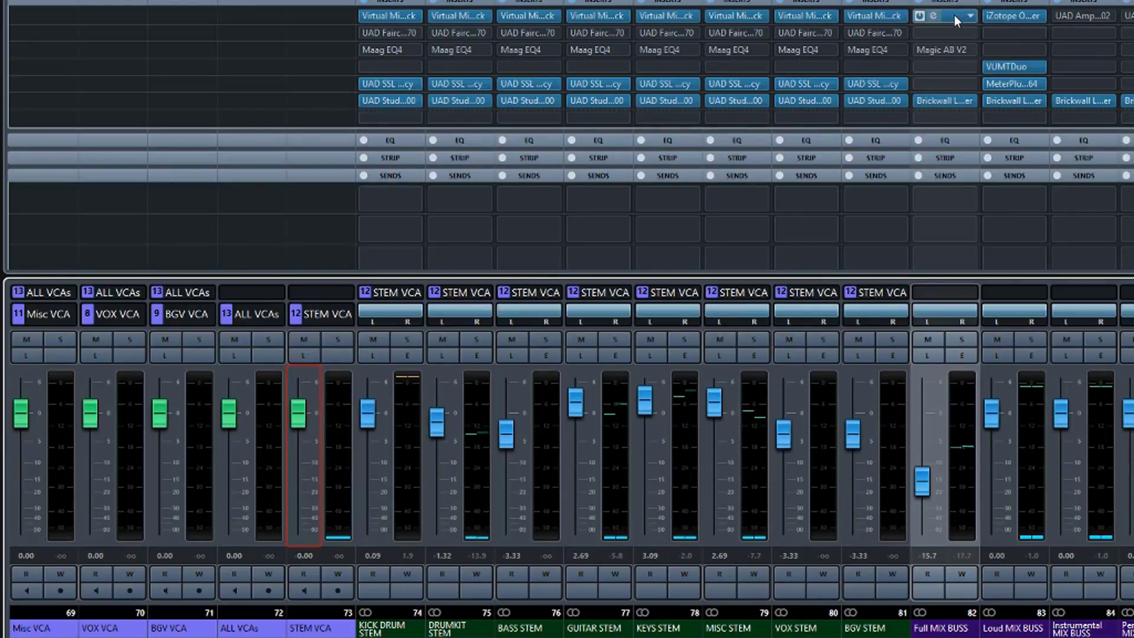
Step: Reset the Full MIX BUSS fader to 0.00 and look over the VCA and stem channels
left_click(923, 484, "ctrl")
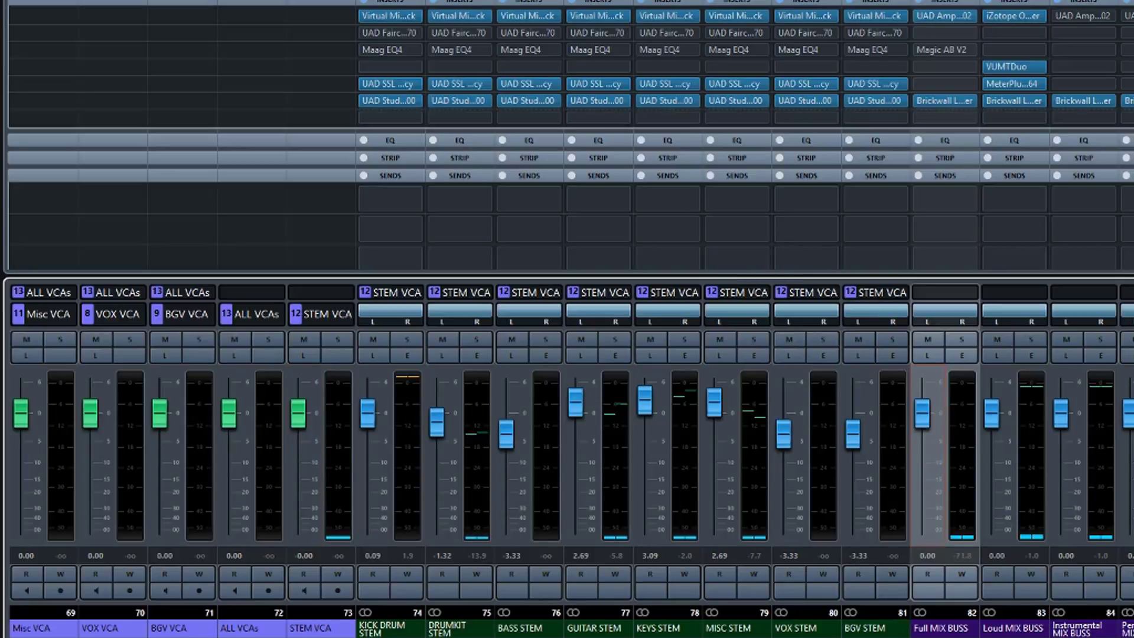
scroll(567, 319, "left", 2)
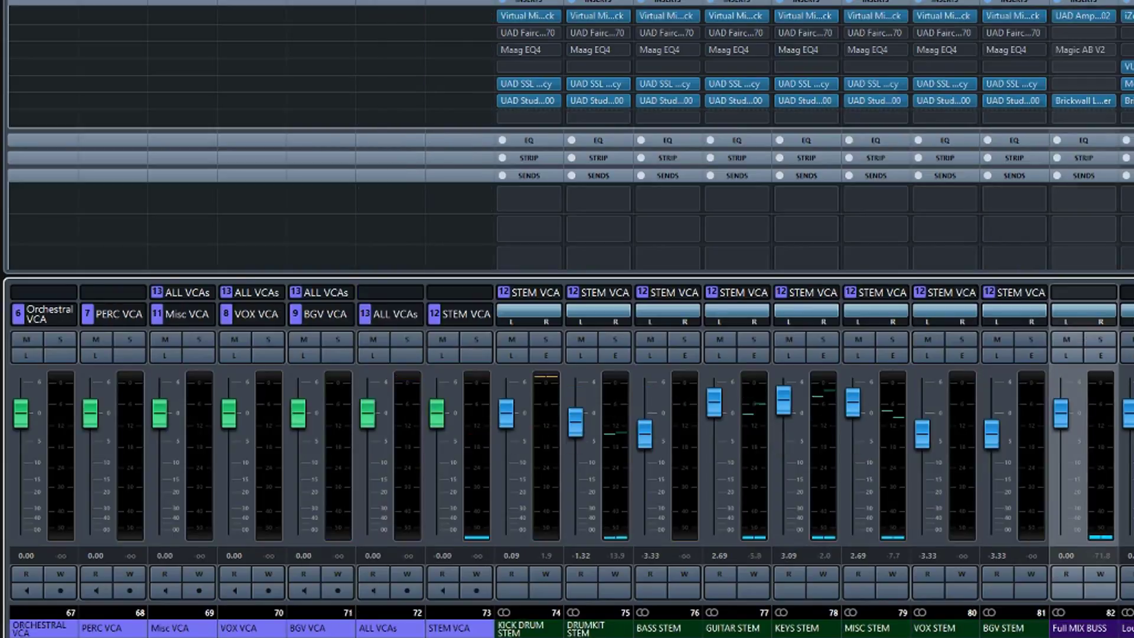
scroll(567, 319, "right", 2)
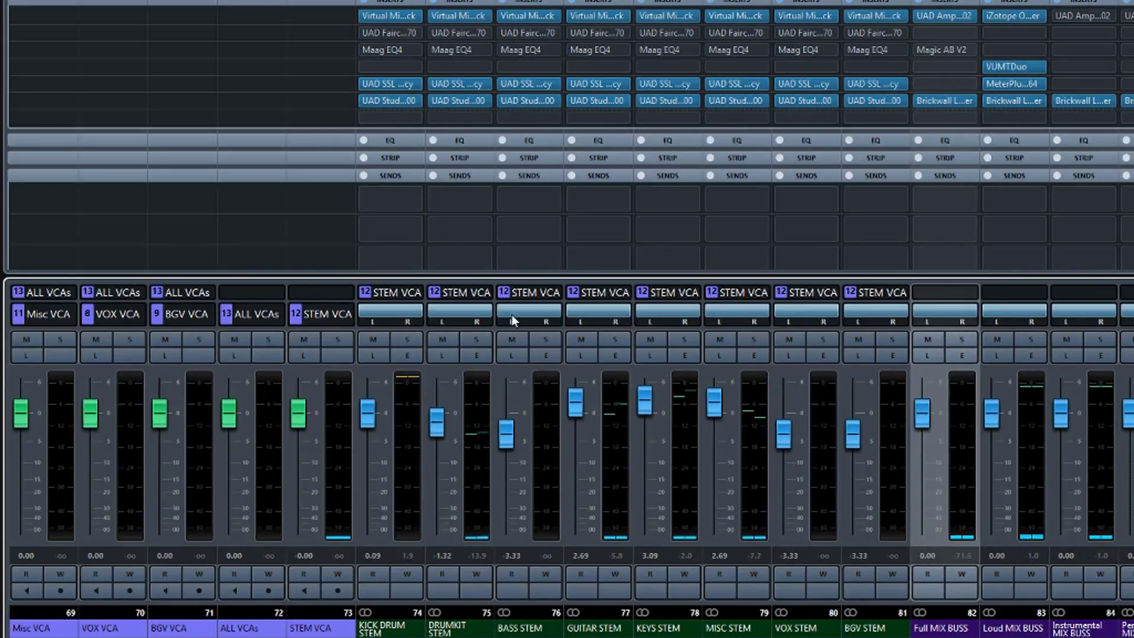
Step: Inspect the Virtual Mix Rack on the KICK DRUM STEM, and bypass and re-enable the one on the GUITAR STEM
left_click(402, 12)
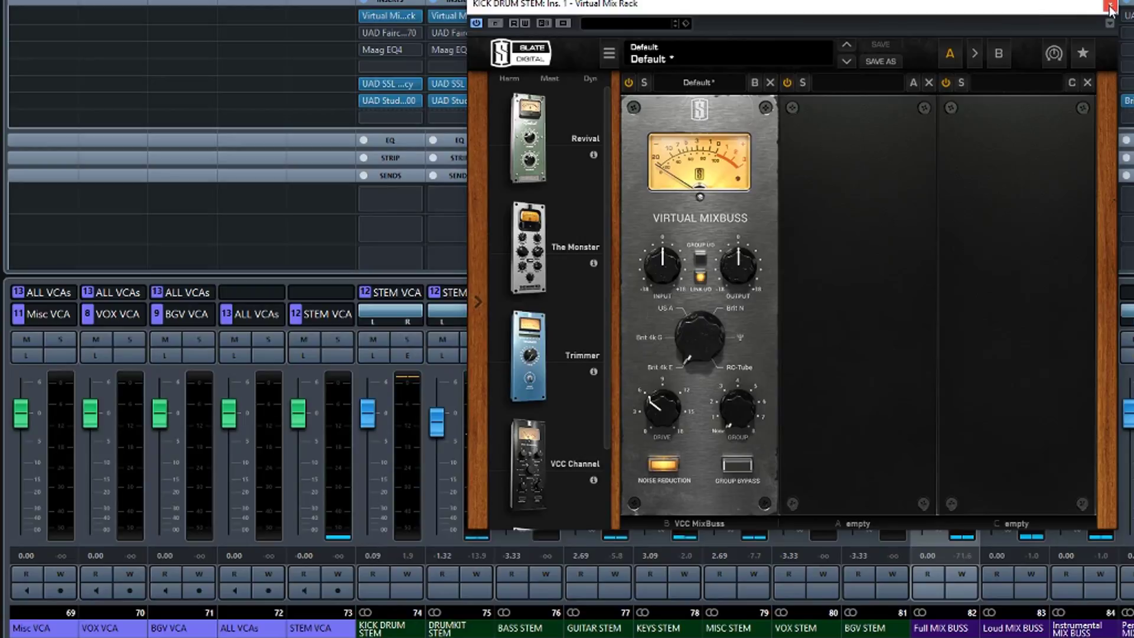
left_click(1109, 7)
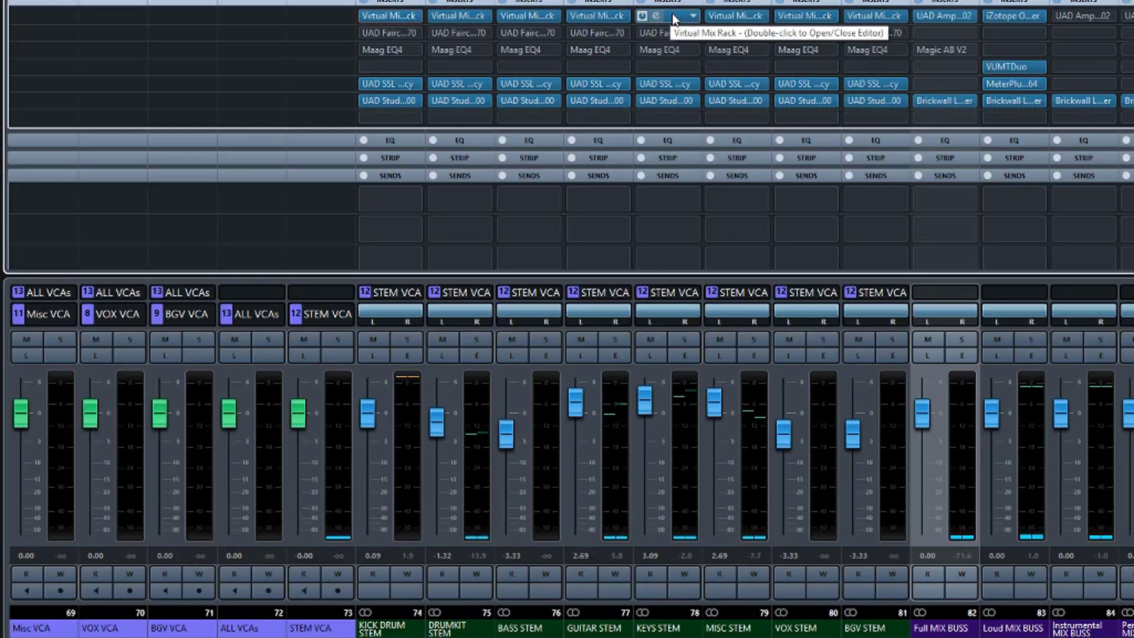
left_click(598, 14)
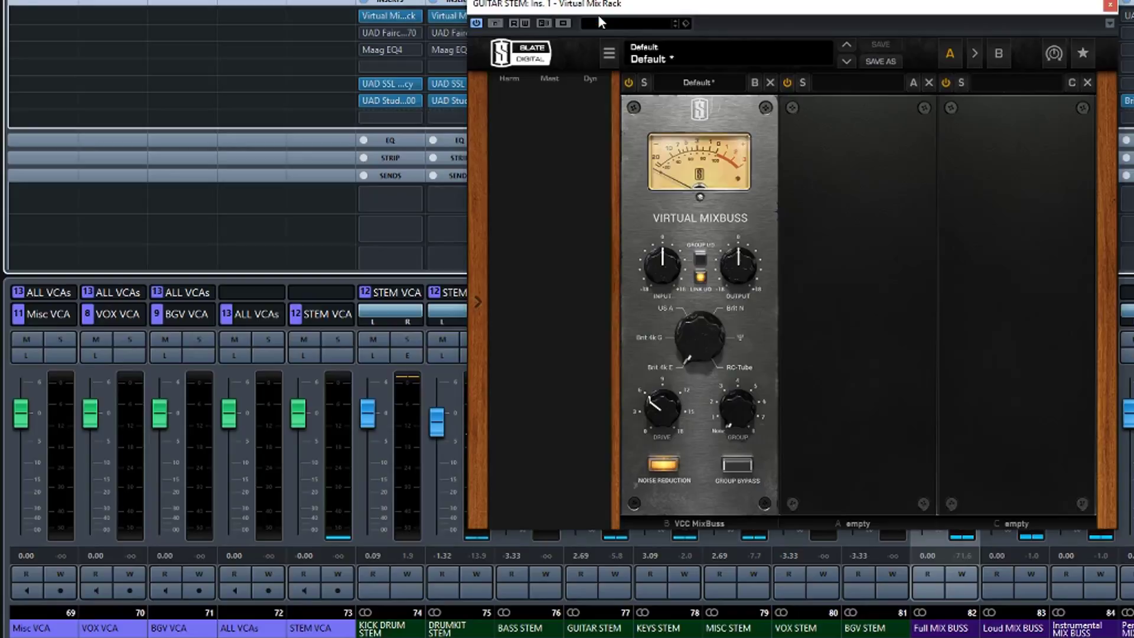
left_click(497, 23)
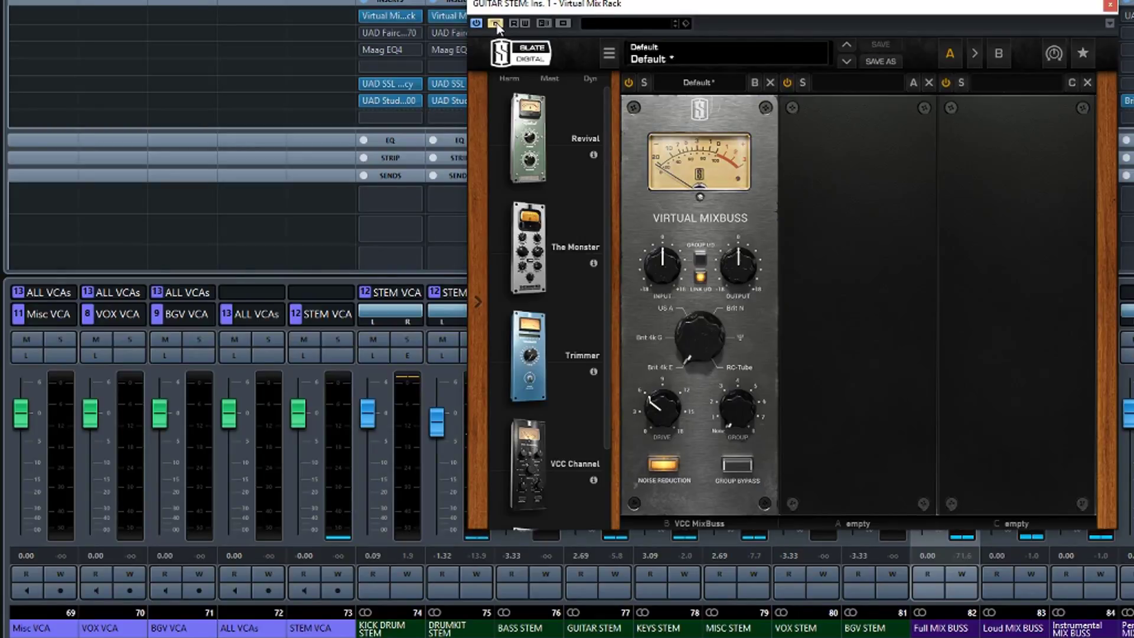
left_click(496, 24)
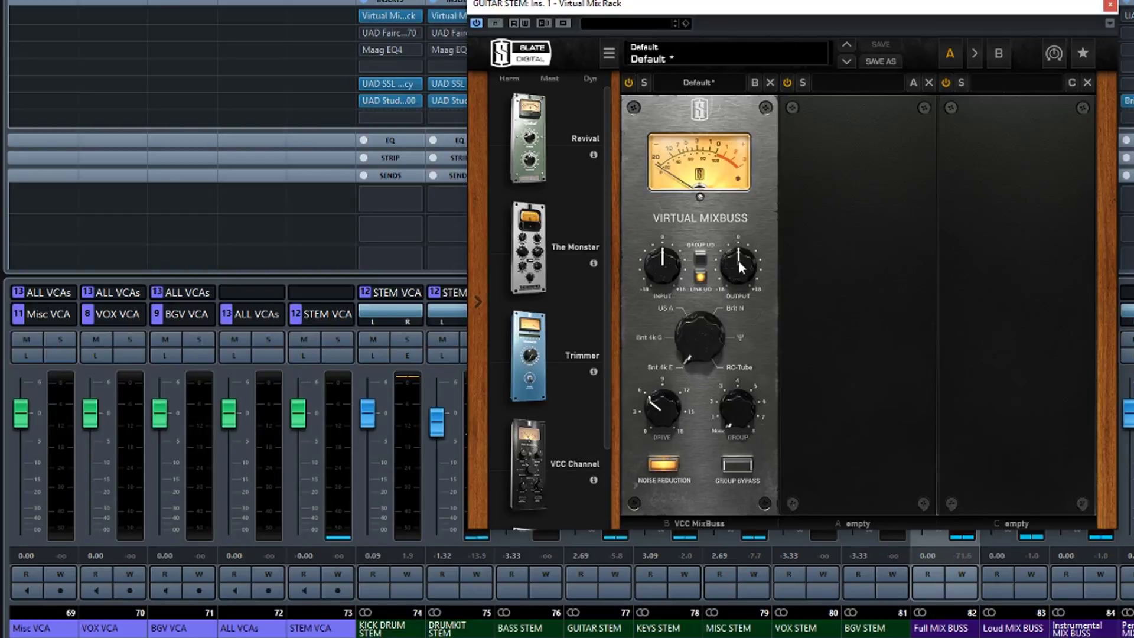
Step: Unlink the Virtual Mixbuss input and output gains on the GUITAR STEM, turn its output down slightly, and close the rack
mouse_move(738, 262)
left_click(701, 277)
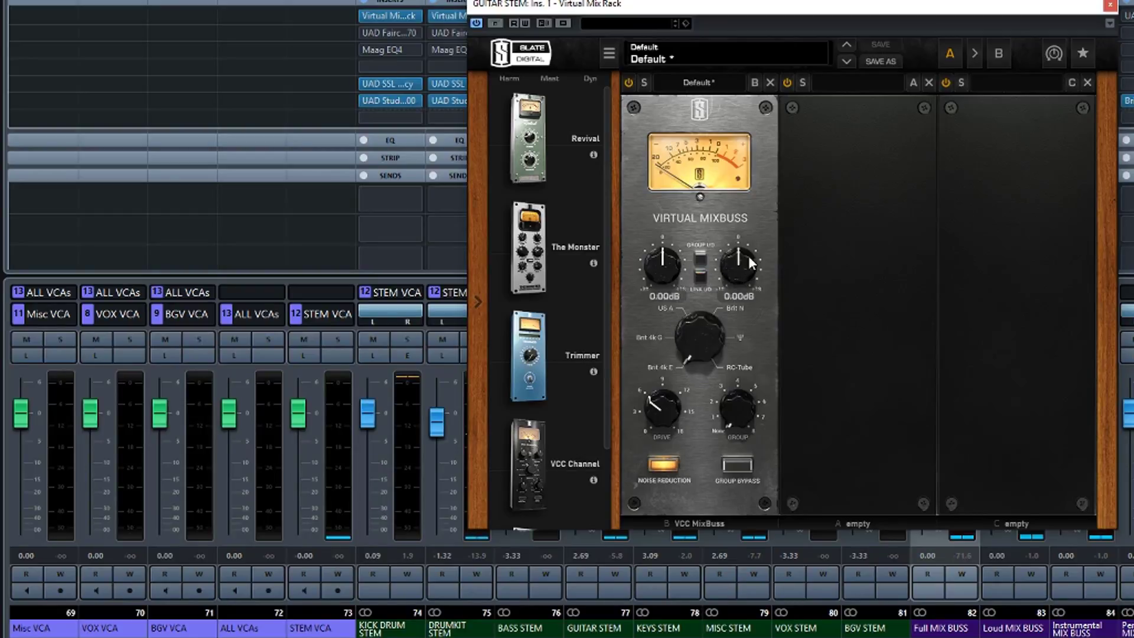
left_click_drag(750, 263, 747, 269)
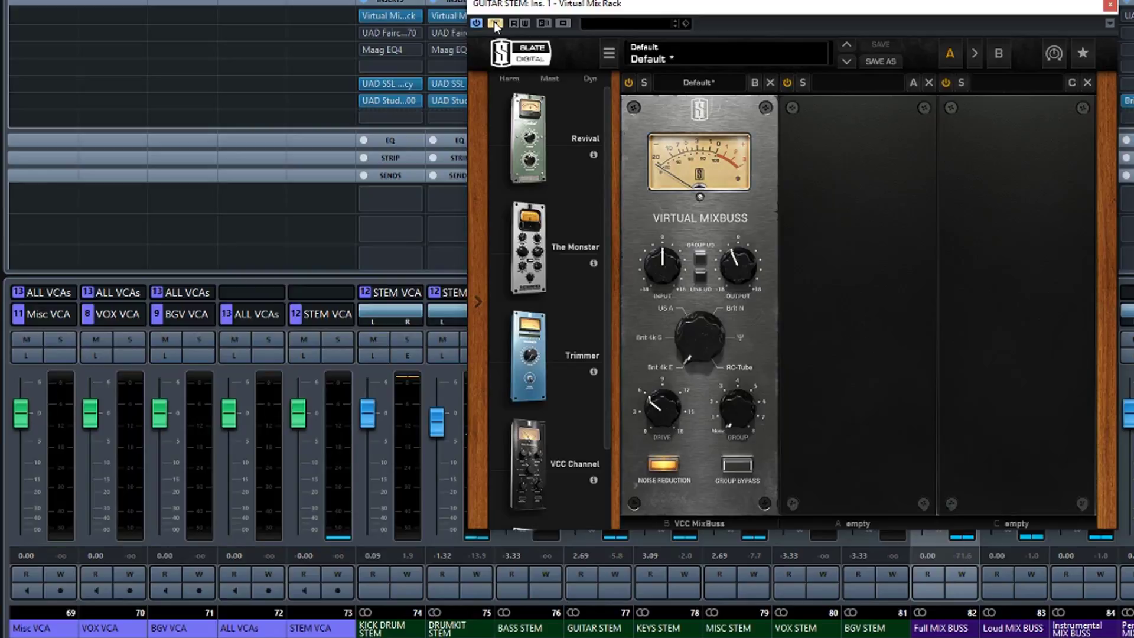
left_click(1111, 5)
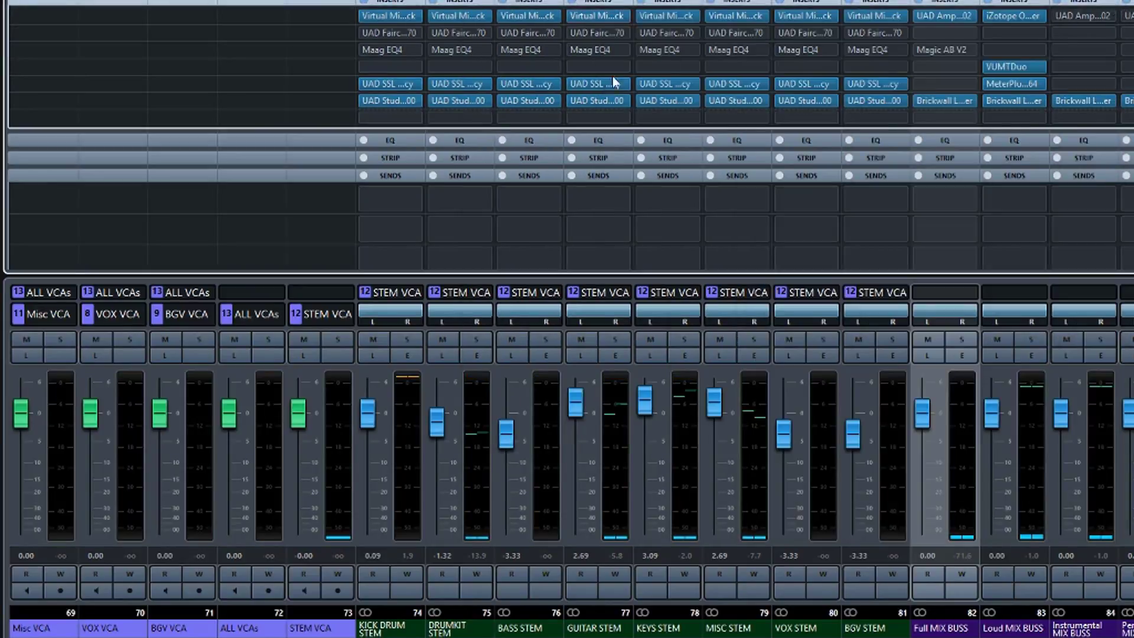
Step: Open the UAD SSL G Bus Compressor on the BASS STEM to examine its compression meter and make-up control, and close it
left_click(530, 83)
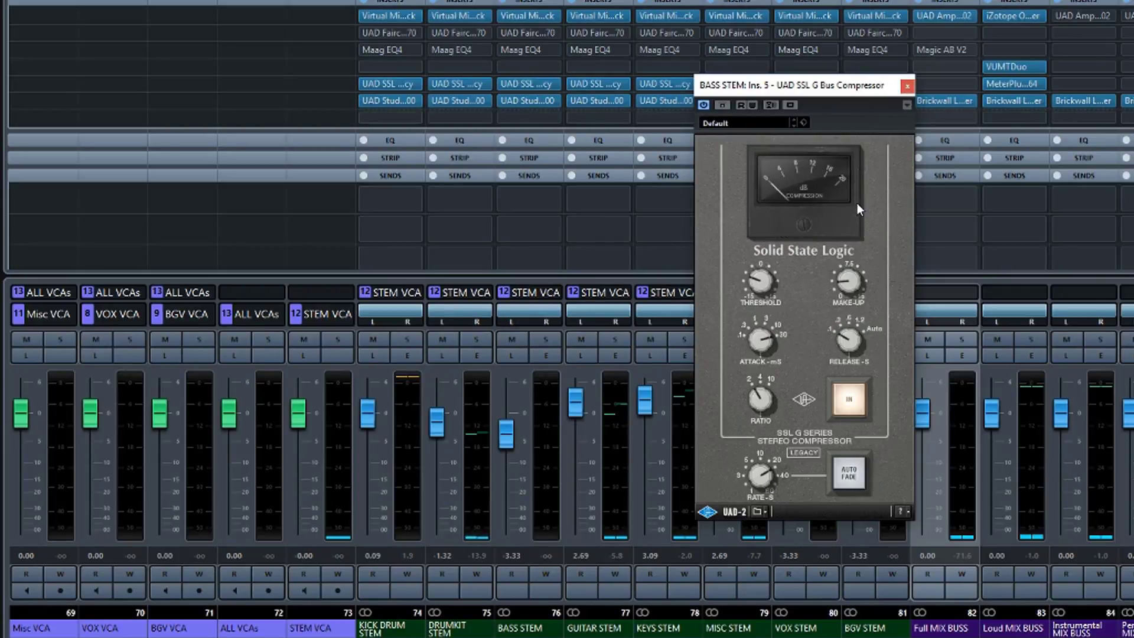
left_click(908, 86)
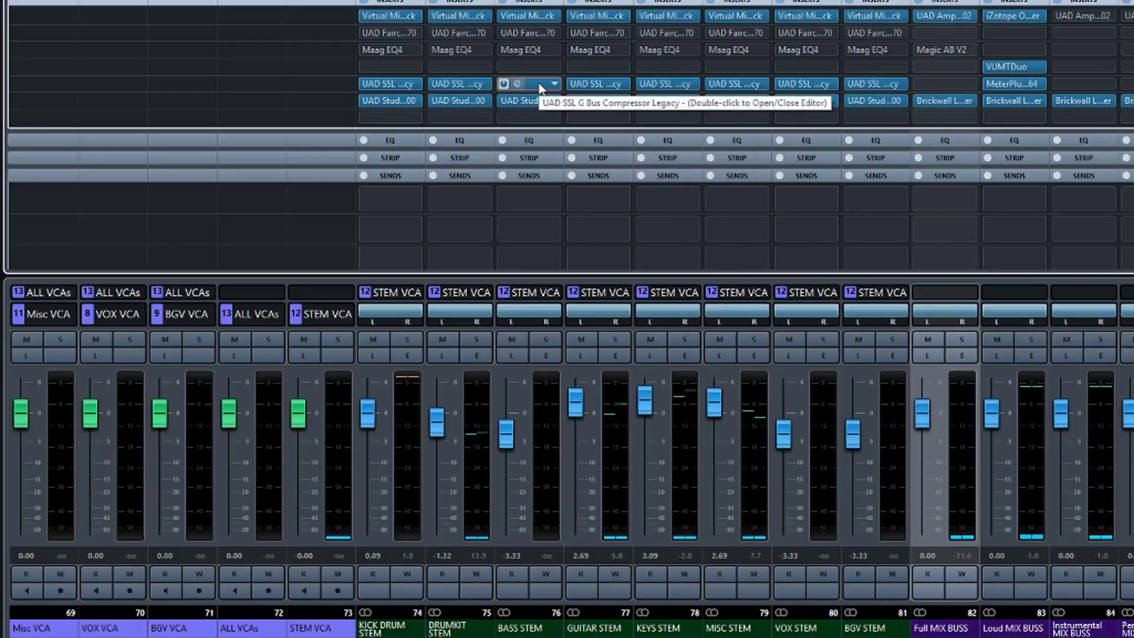